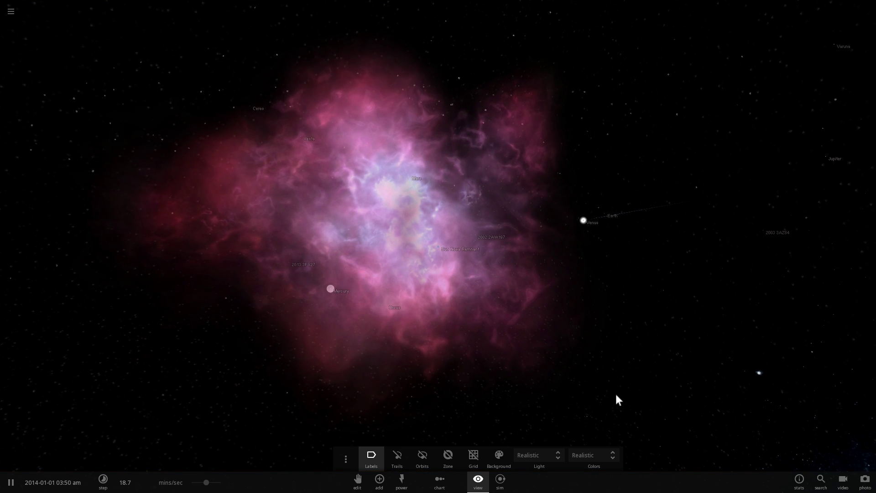
- Orbit and zoom out around the nova remnant, raising the time step to about 12.9 mins/sec
right_click_drag(632, 387, 663, 388)
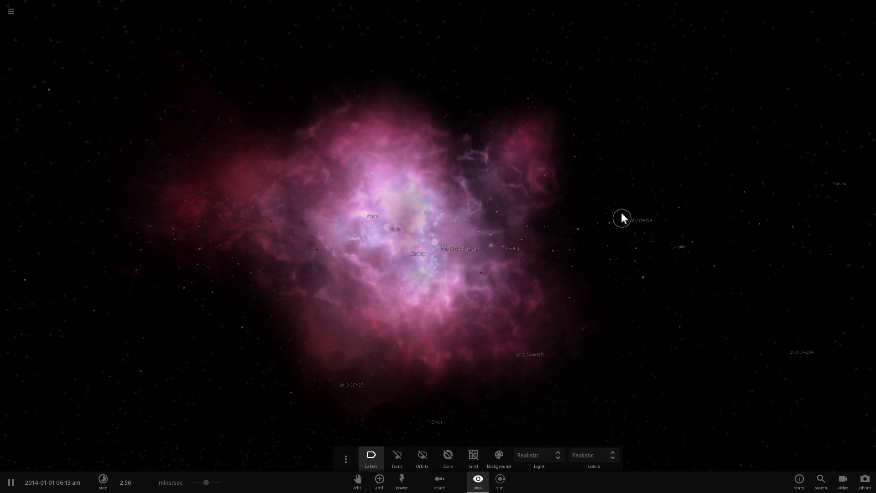
scroll(611, 215, "down", 3)
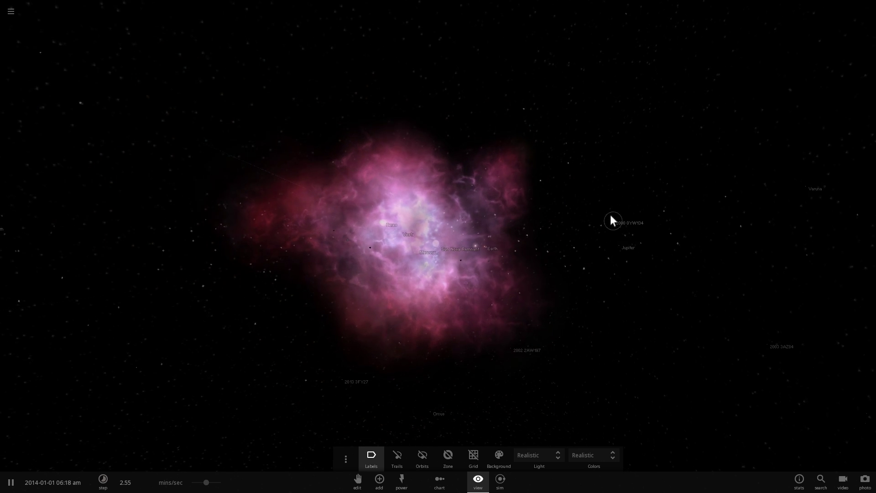
right_click_drag(610, 216, 561, 227)
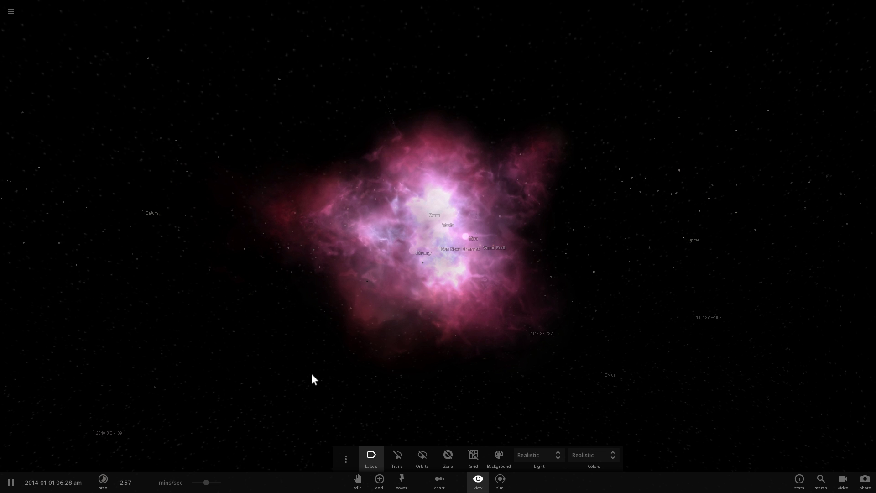
left_click_drag(209, 488, 220, 486)
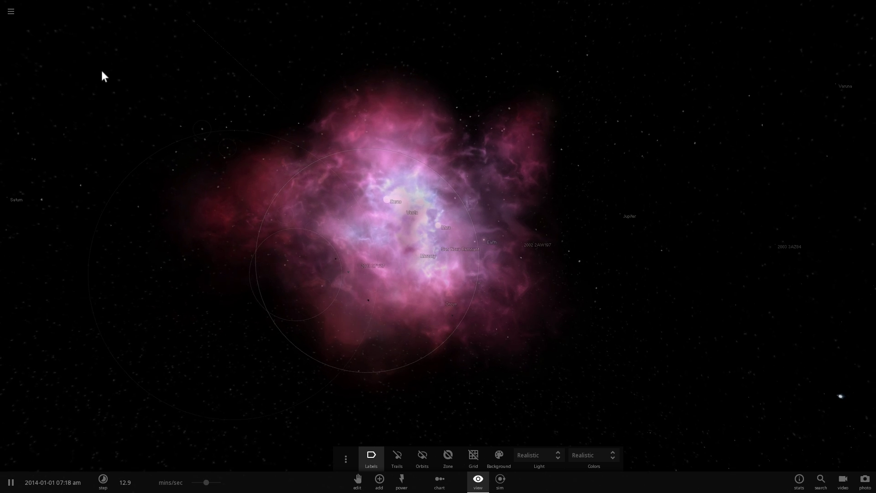
- Load the Near & Bright Stars simulation from the main menu's saved simulations
left_click(16, 20)
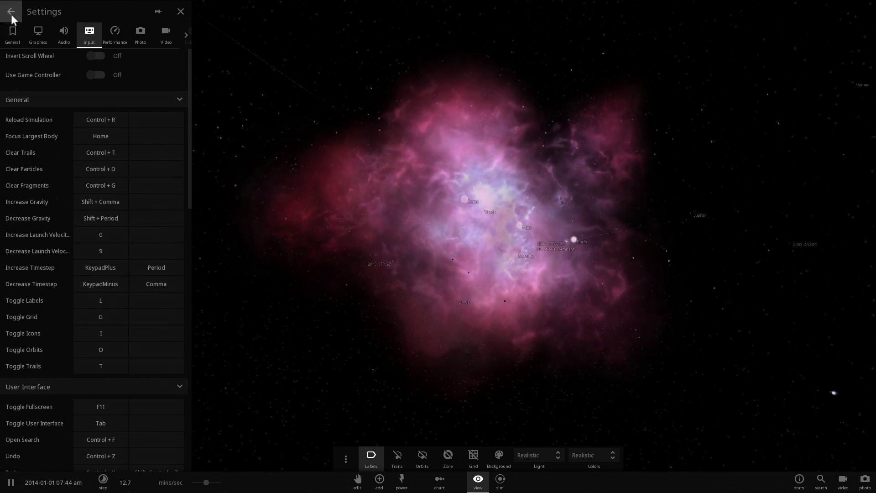
left_click(11, 13)
left_click(57, 147)
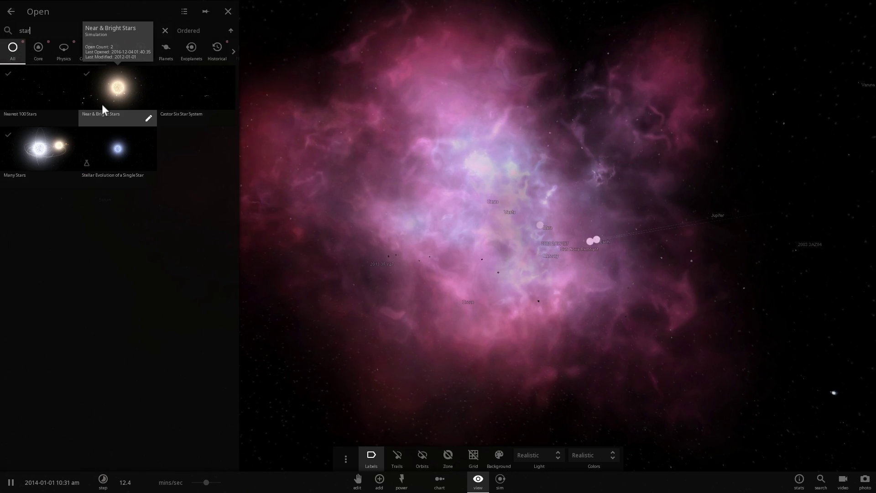
left_click(102, 105)
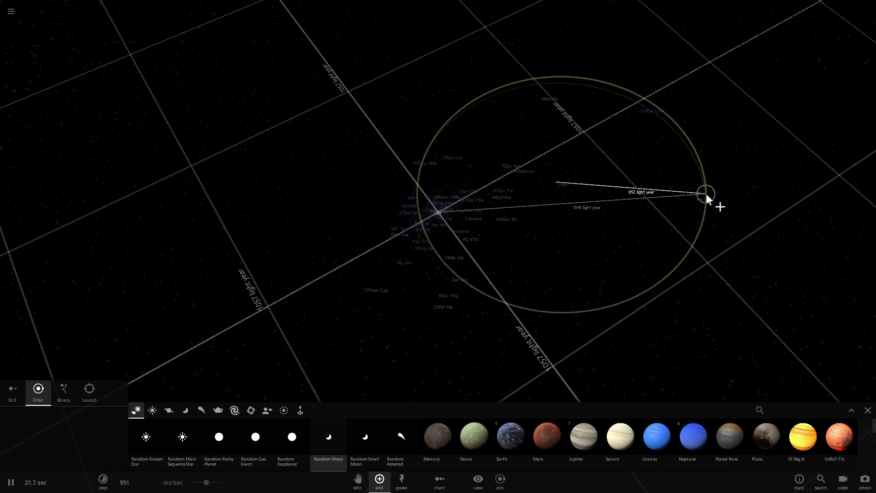
- Orbit and zoom around the central cluster of labelled nearby stars
right_click_drag(705, 189, 447, 207)
scroll(447, 209, "up", 10)
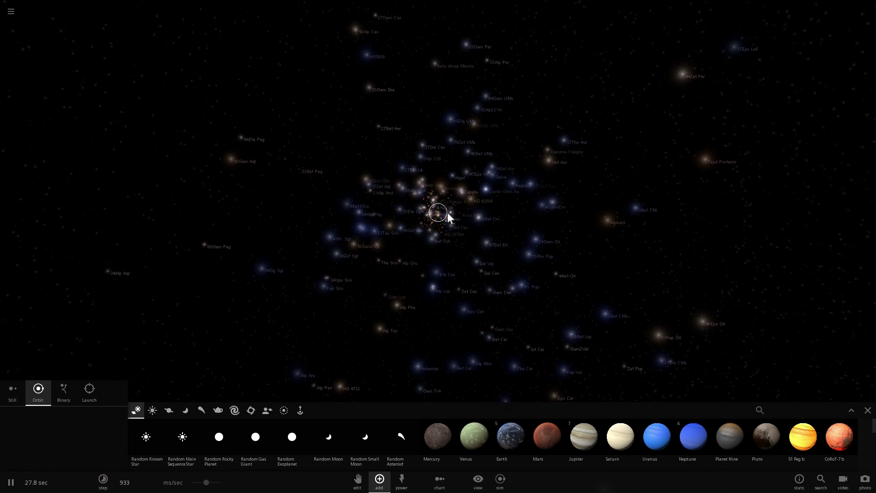
scroll(447, 213, "up", 2)
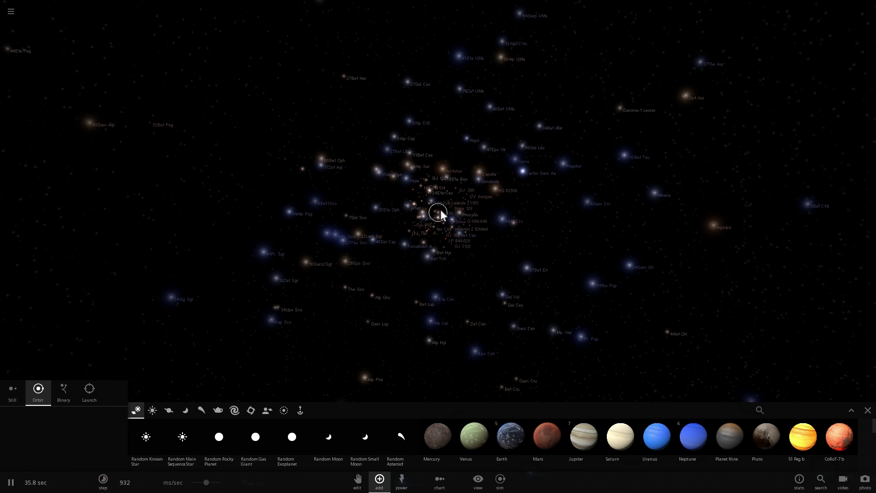
left_click_drag(414, 201, 400, 205)
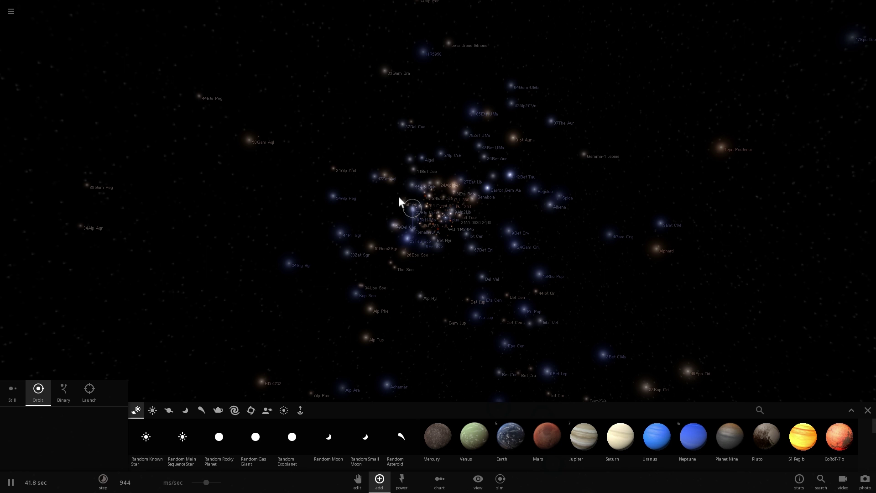
scroll(398, 197, "down", 4)
left_click_drag(398, 196, 451, 234)
scroll(401, 209, "down", 3)
scroll(450, 217, "up", 5)
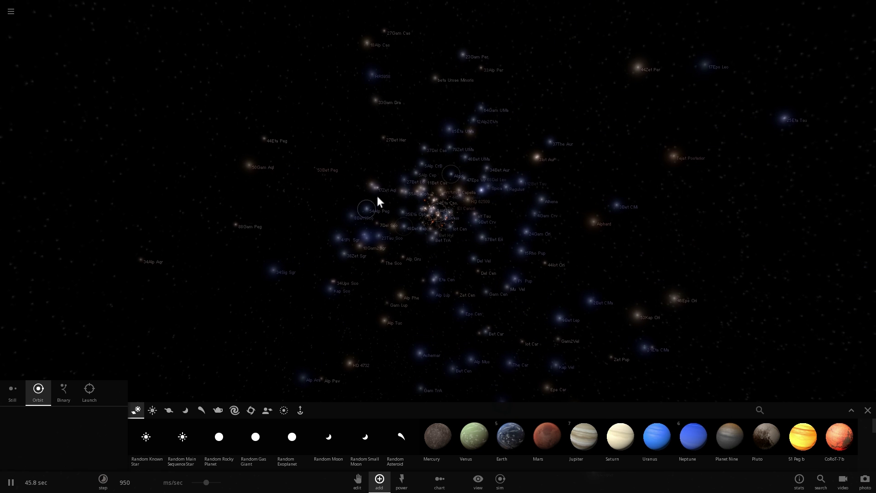
- Start a new empty simulation from the main menu
left_click(11, 11)
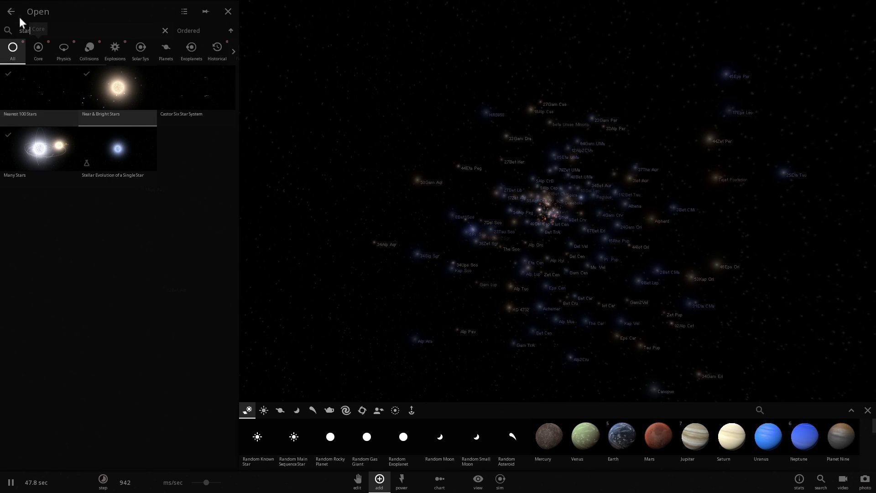
left_click(18, 14)
left_click(48, 115)
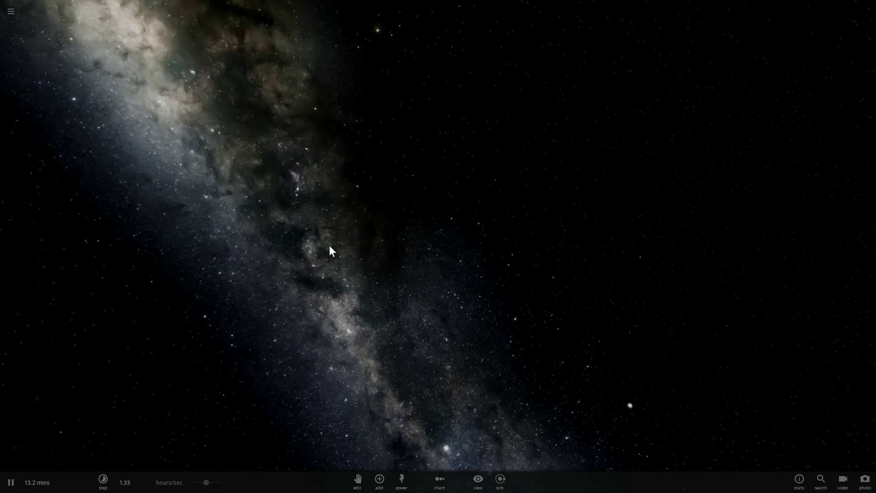
- Add a binary star pair including Cygnus Constellation and set it running at 1.3 hours/sec
left_click(379, 490)
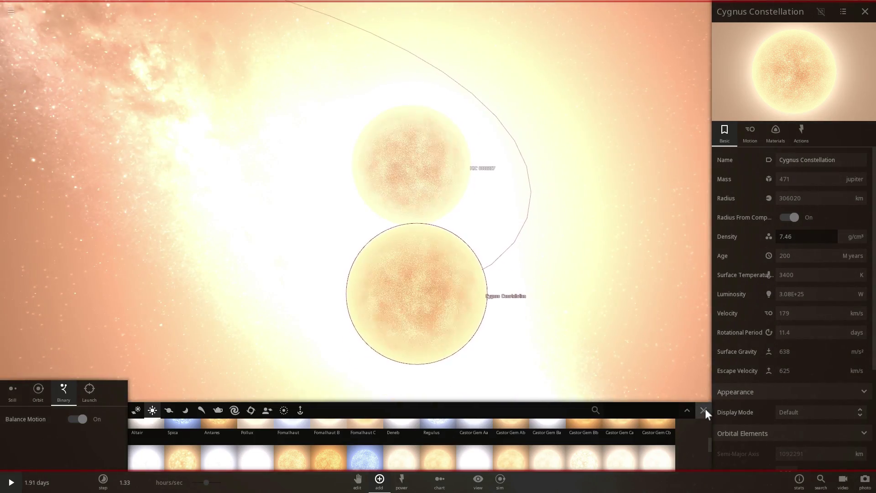
left_click(705, 411)
key("space")
right_click_drag(591, 334, 618, 265)
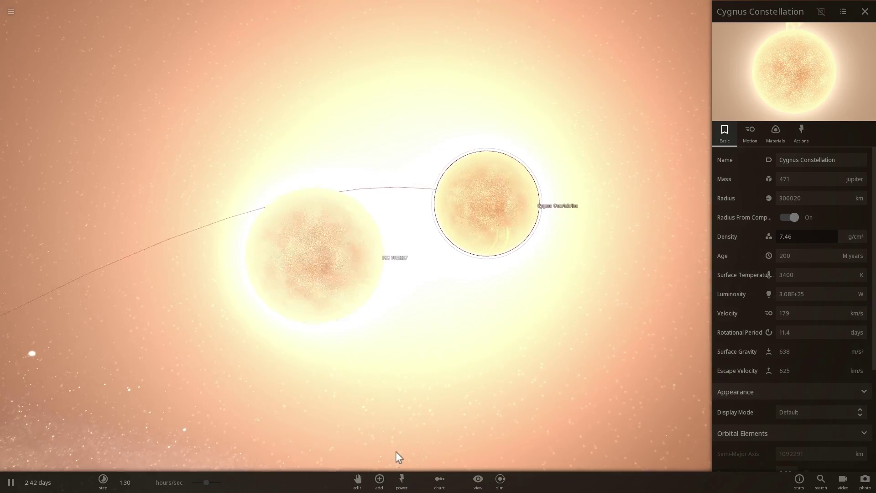
- Browse the Stars in the Add catalogue, then select KIC 9832227 to view its 524 Jupiter masses and 4000 K
left_click(379, 479)
scroll(163, 427, "up", 3)
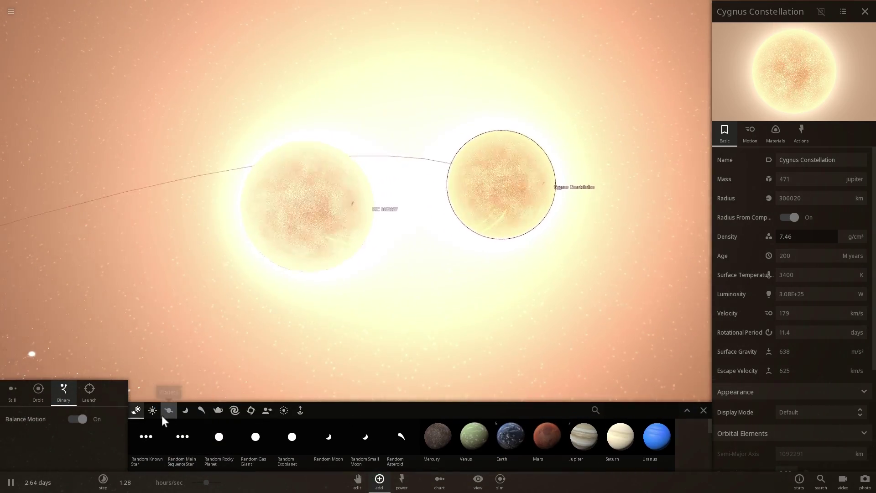
left_click(155, 413)
left_click(225, 432)
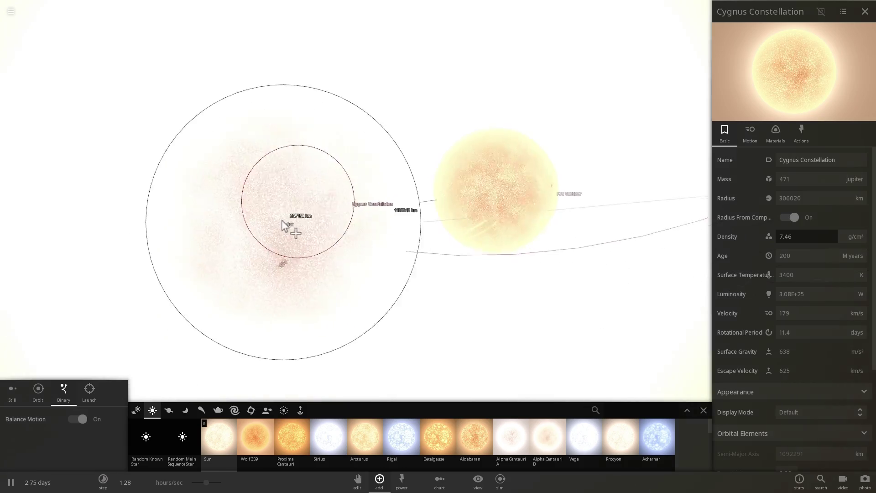
key("Escape")
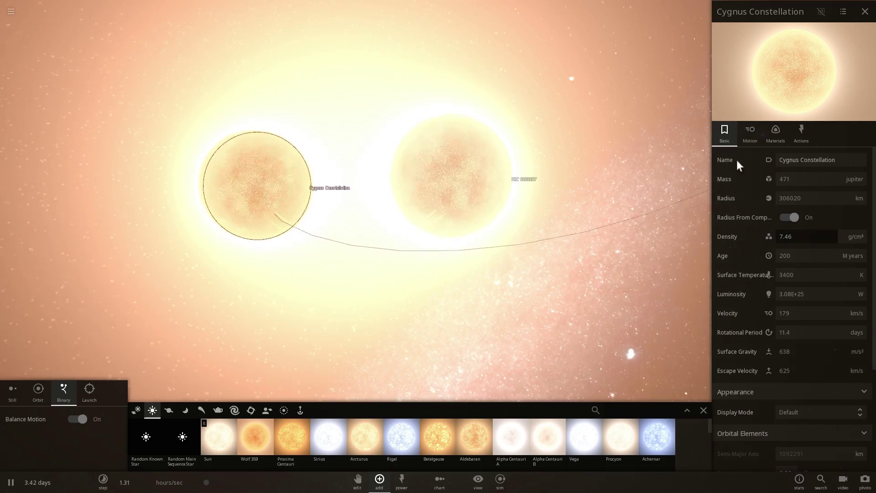
left_click(349, 138)
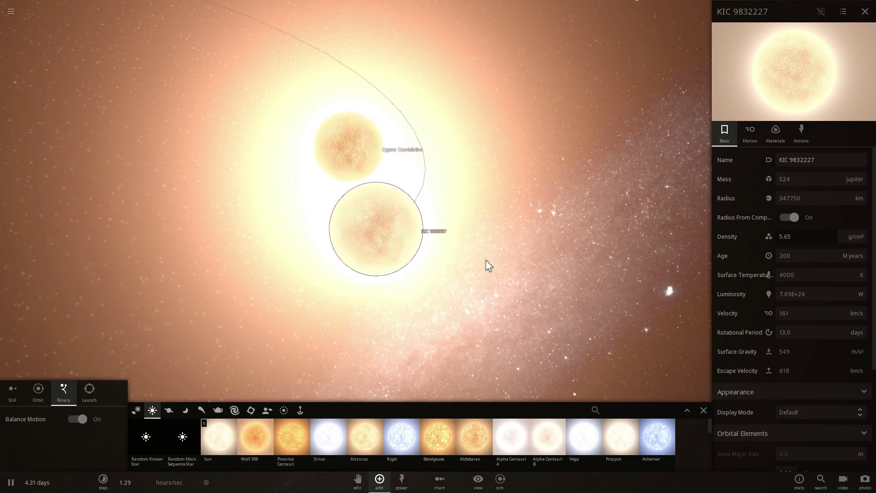
right_click_drag(437, 286, 374, 178)
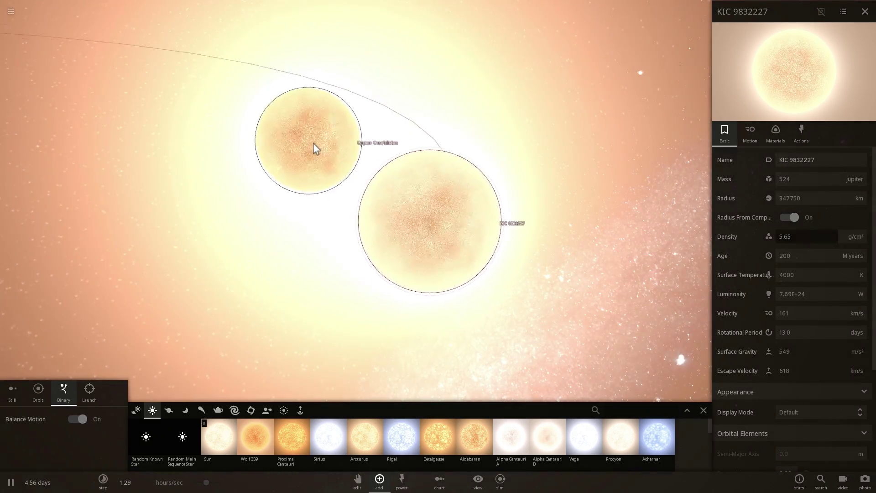
- Select Cygnus Constellation, adjust its luminosity, and set its surface temperature to 5000 K
left_click(313, 145)
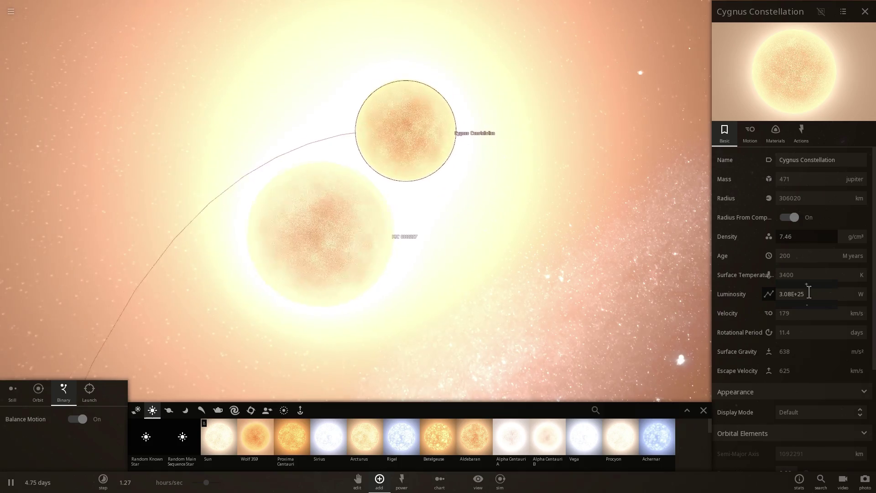
left_click(814, 284)
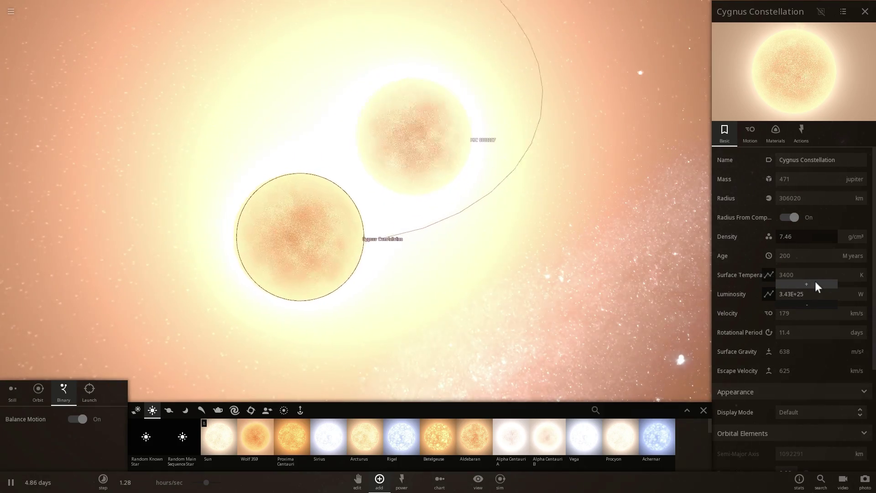
left_click(815, 282)
scroll(523, 242, "down", 3)
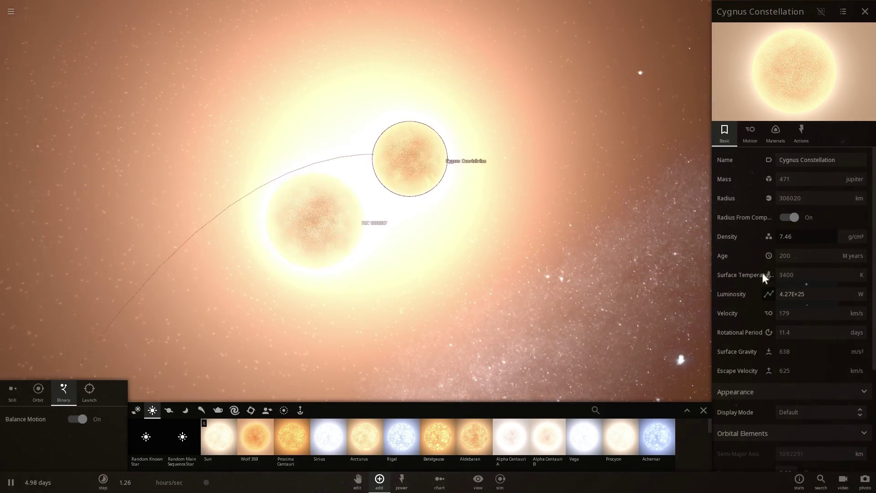
left_click(806, 266)
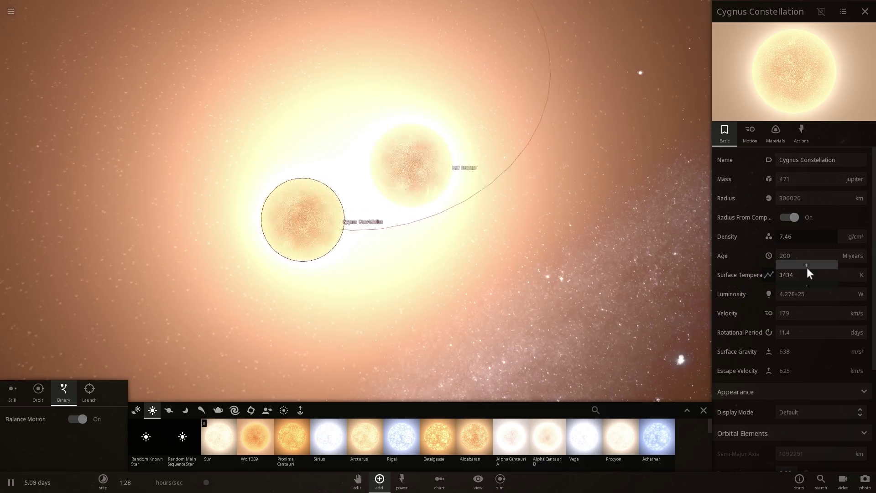
left_click(806, 266)
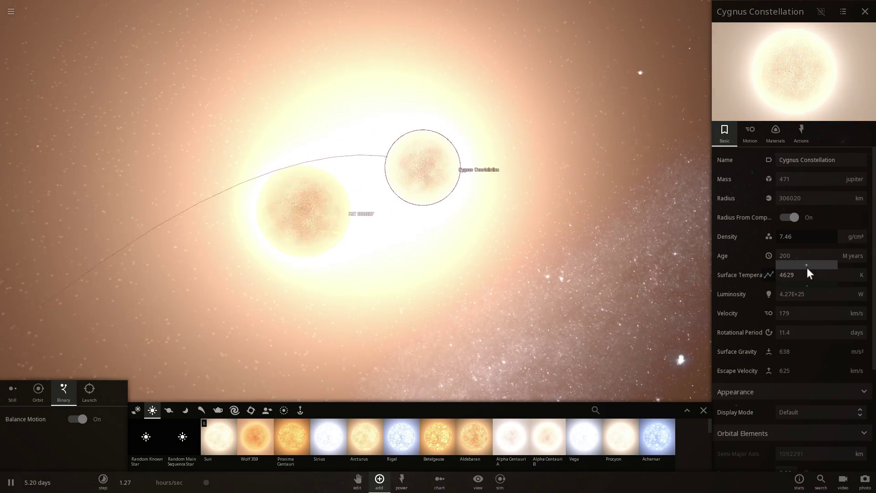
left_click(806, 266)
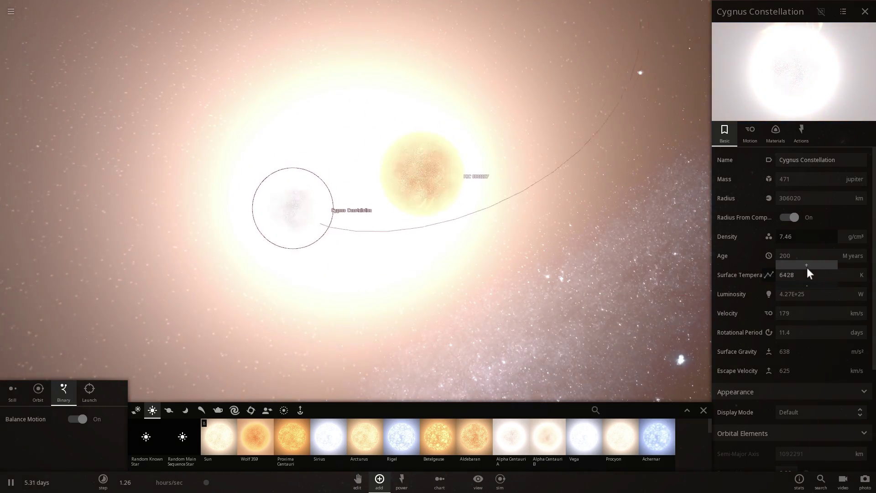
left_click(806, 265)
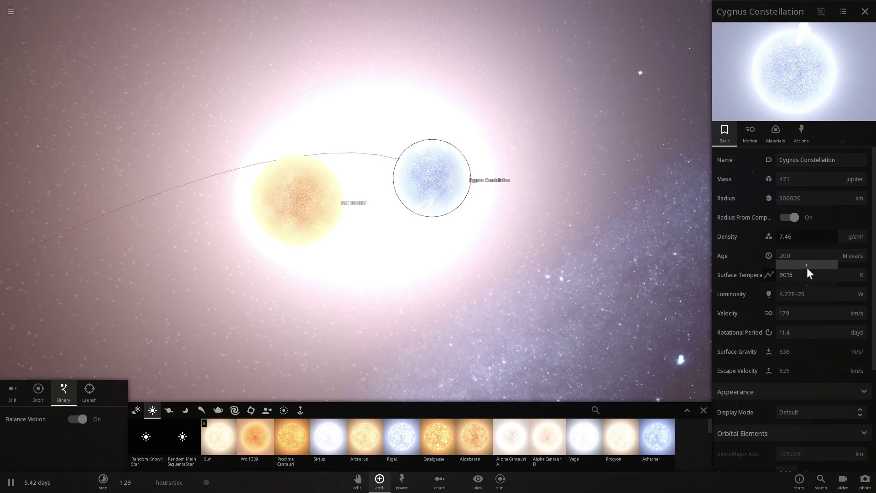
left_click(806, 266)
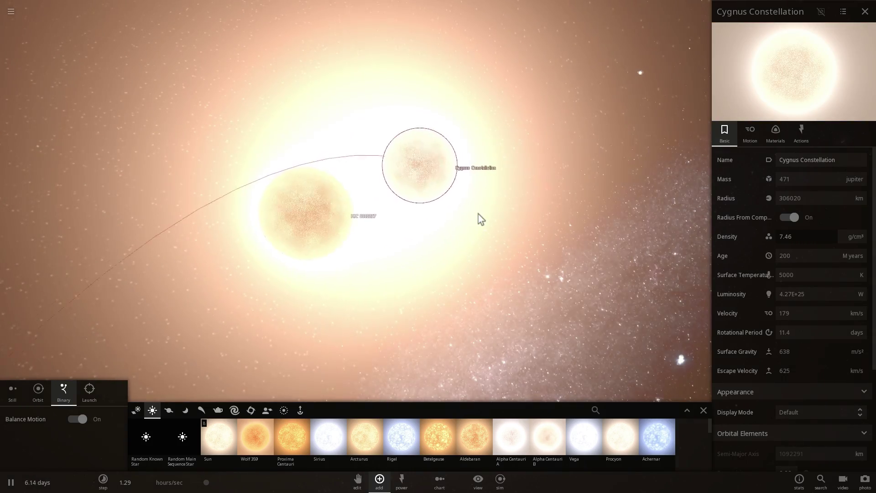
right_click_drag(479, 213, 464, 214)
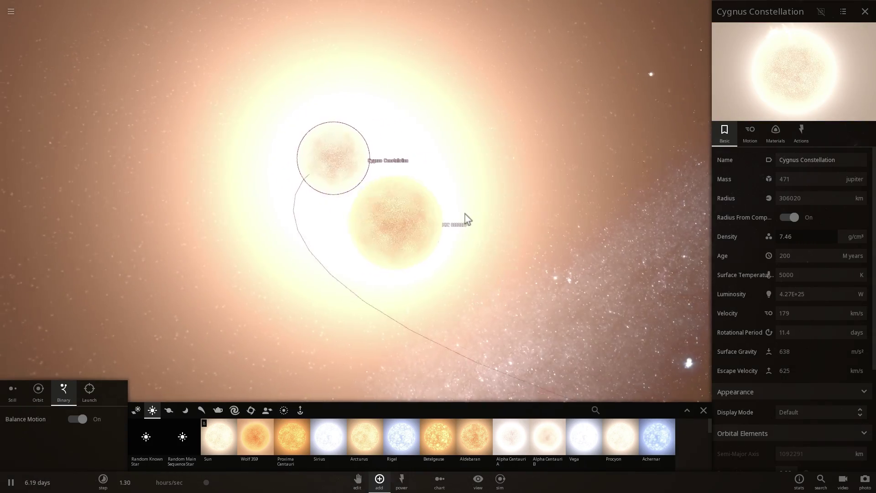
- Review Cygnus Constellation's Motion properties and set the time step to 26.5 mins/sec
scroll(463, 213, "up", 3)
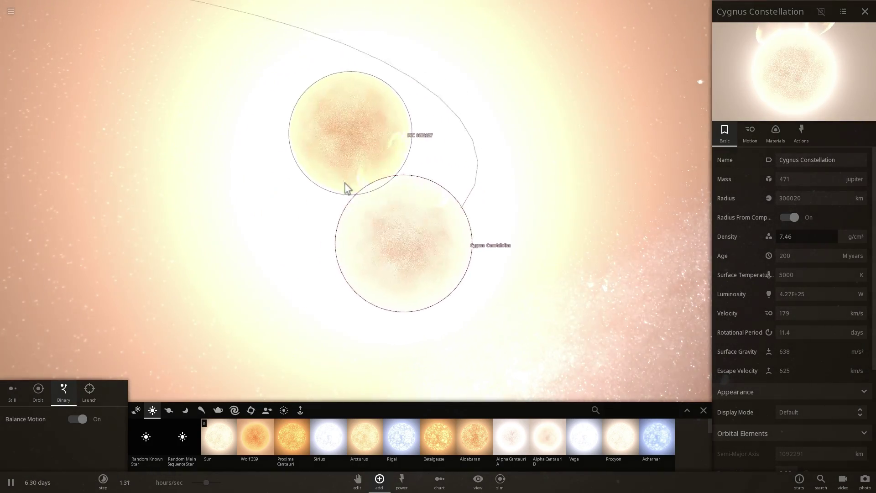
left_click(750, 135)
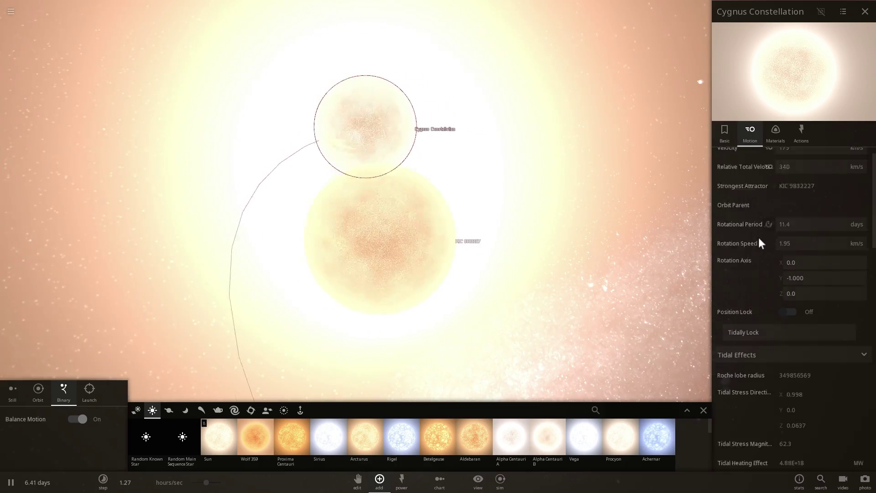
scroll(758, 237, "down", 10)
scroll(758, 246, "down", 10)
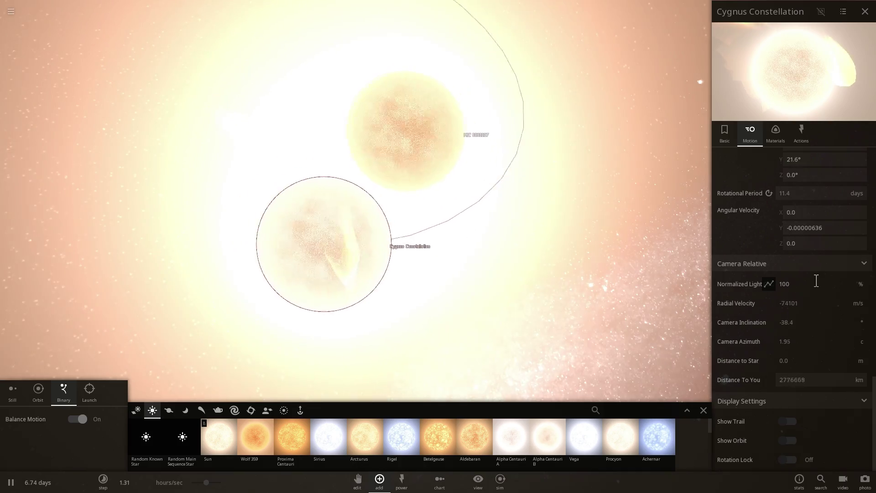
scroll(815, 276, "up", 2)
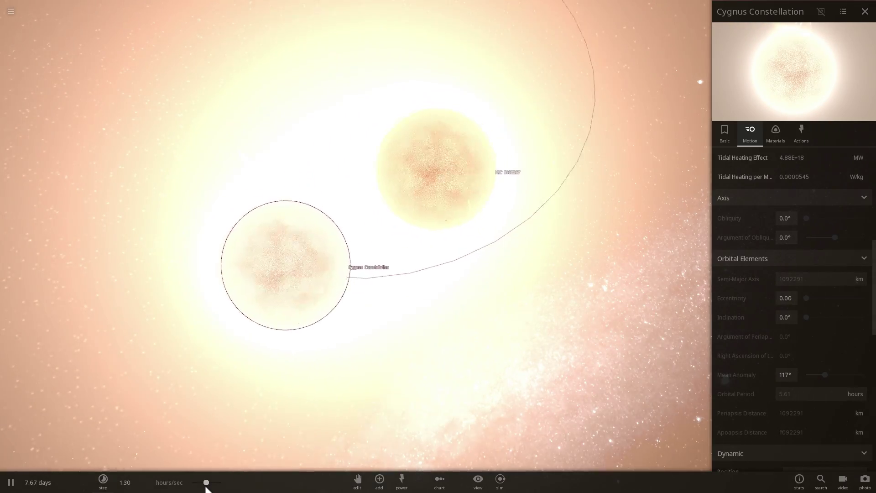
mouse_move(205, 486)
left_mouse_down()
mouse_move(227, 482)
mouse_move(205, 483)
left_mouse_up()
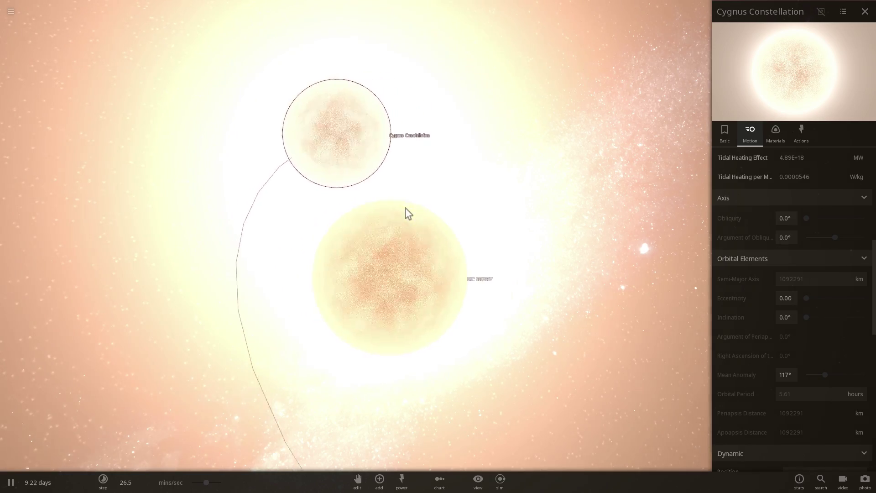
- Lower the velocities of both Cygnus Constellation and KIC 9832227
left_click(725, 135)
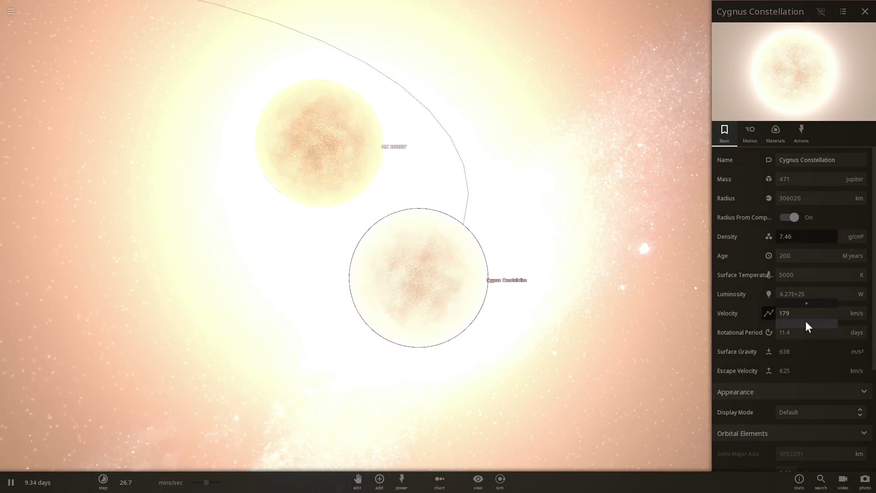
left_click(805, 323)
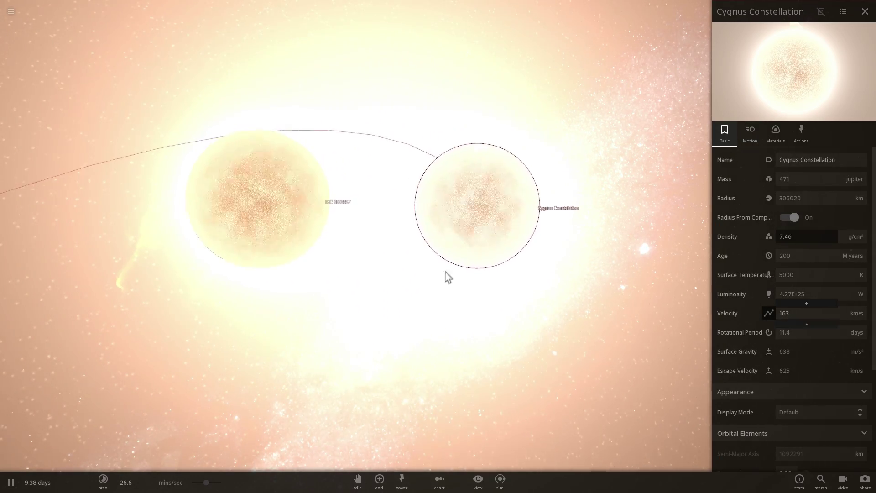
left_click(324, 258)
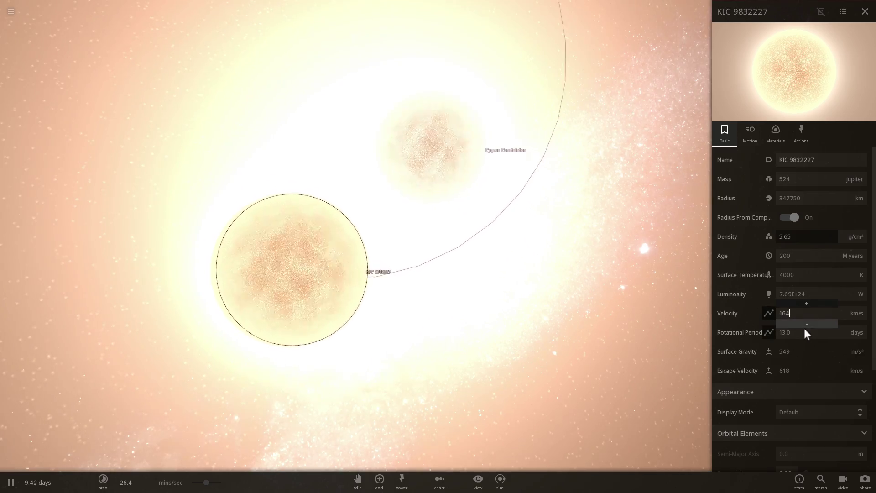
left_click(803, 326)
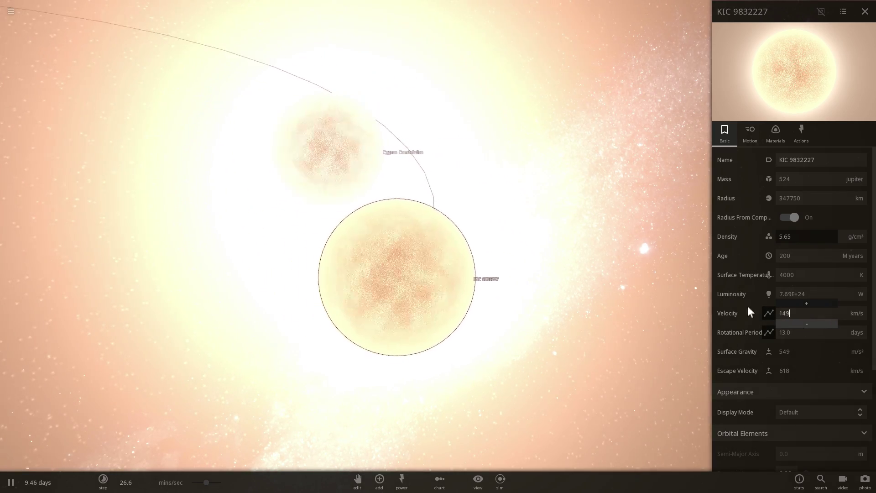
left_click(283, 192)
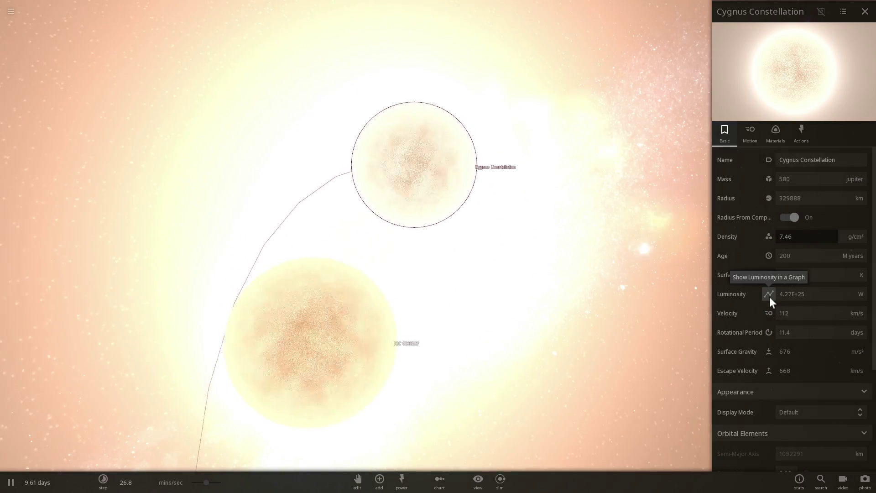
- Centre on Cygnus Constellation, lower KIC 9832227's velocity further, and resume the simulation
left_click(800, 314)
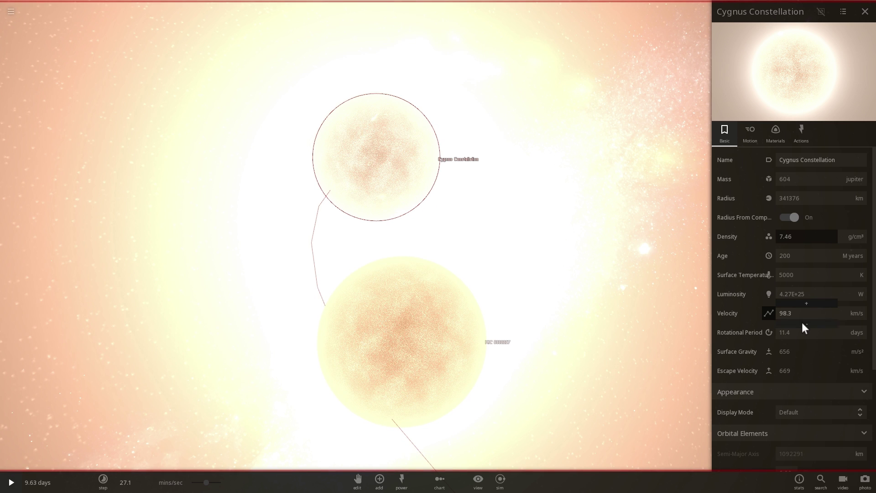
double_click(391, 157)
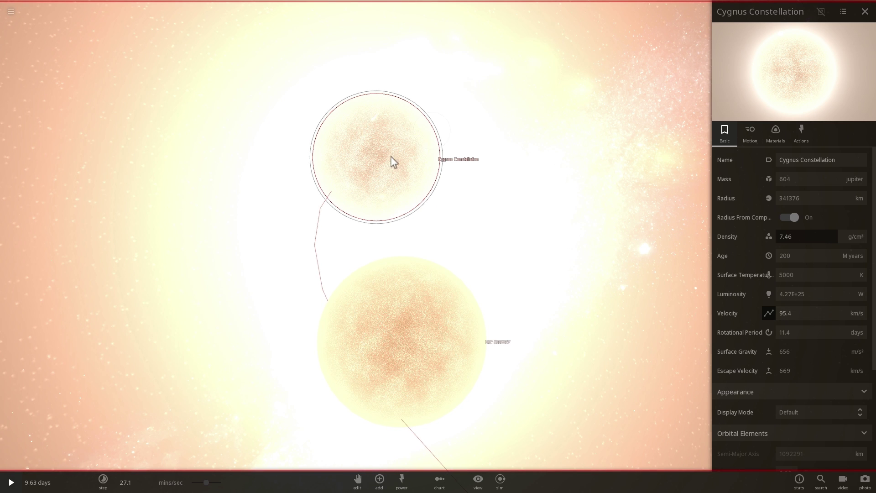
left_click(351, 433)
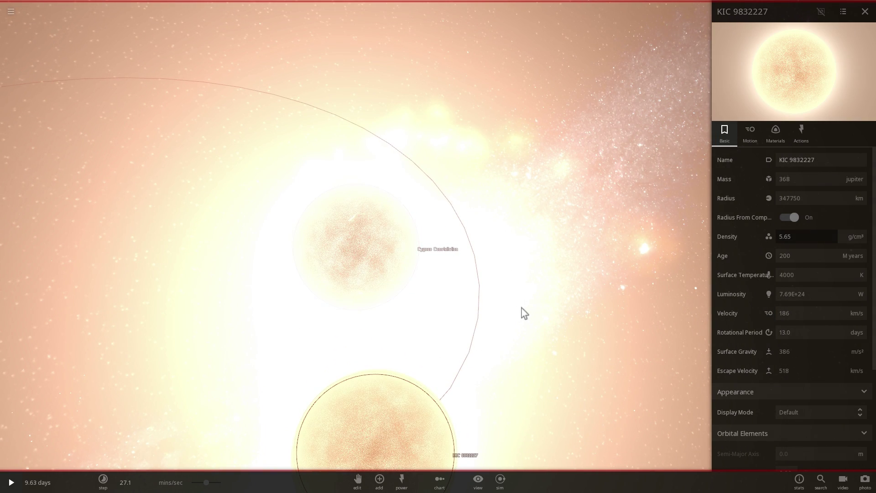
double_click(806, 326)
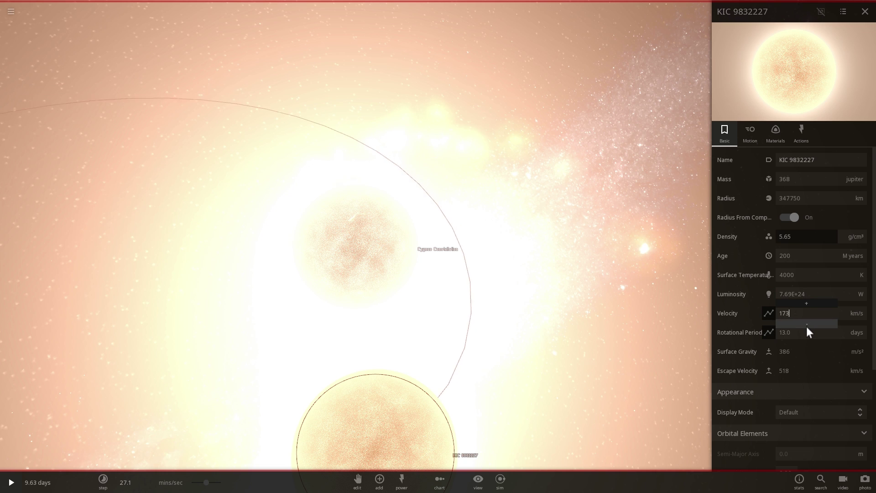
left_click(806, 327)
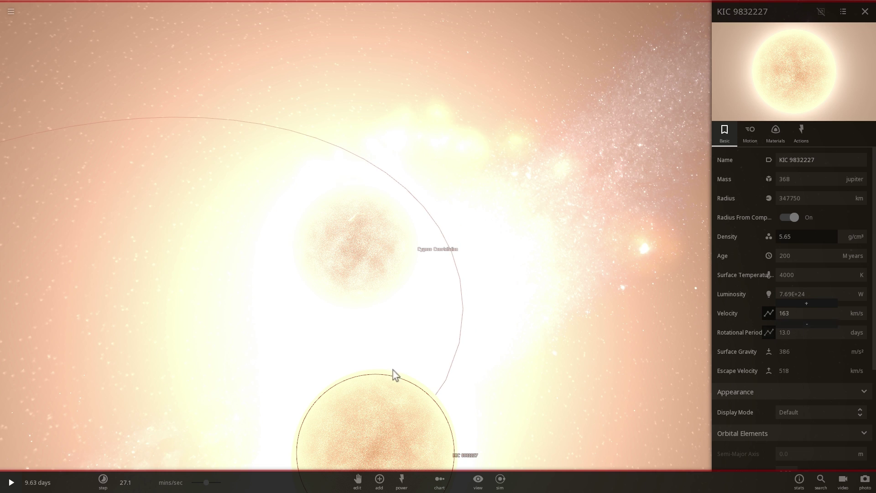
left_click(11, 482)
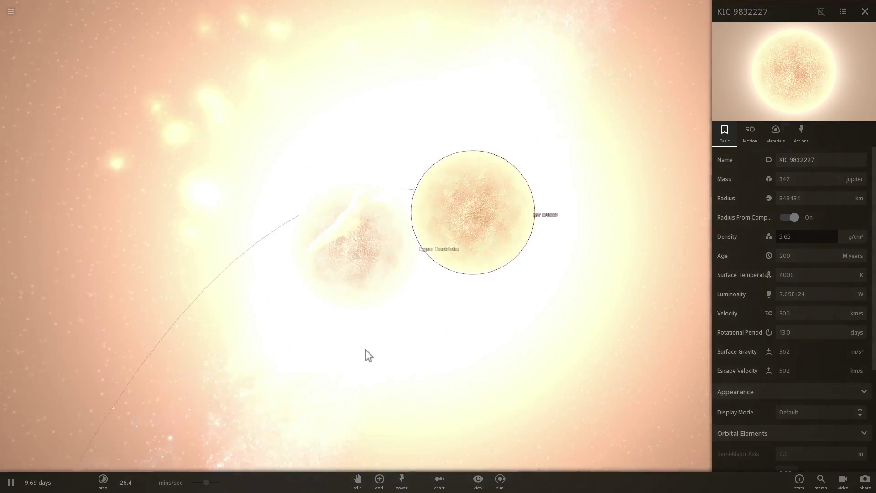
- Zoom out and orbit the expanding supernova nebula, raising the time step to about 4.17 hours/sec
scroll(392, 297, "down", 10)
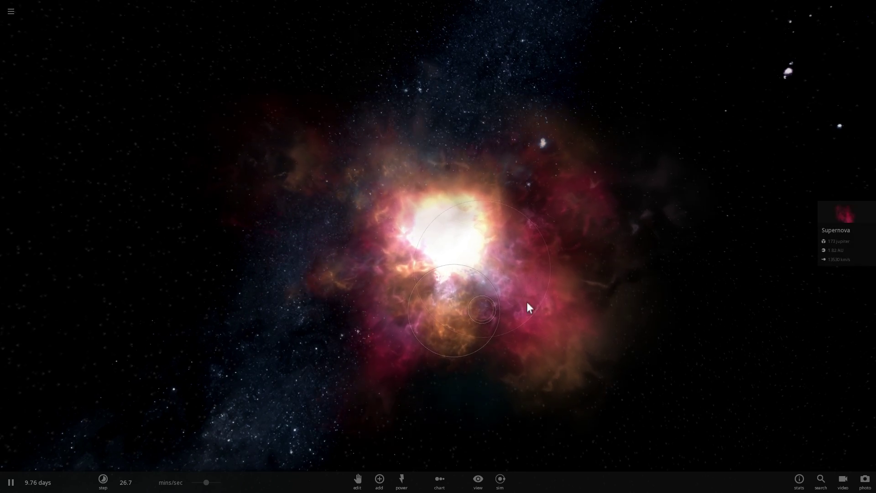
right_click_drag(439, 305, 519, 273)
left_click_drag(520, 273, 292, 441)
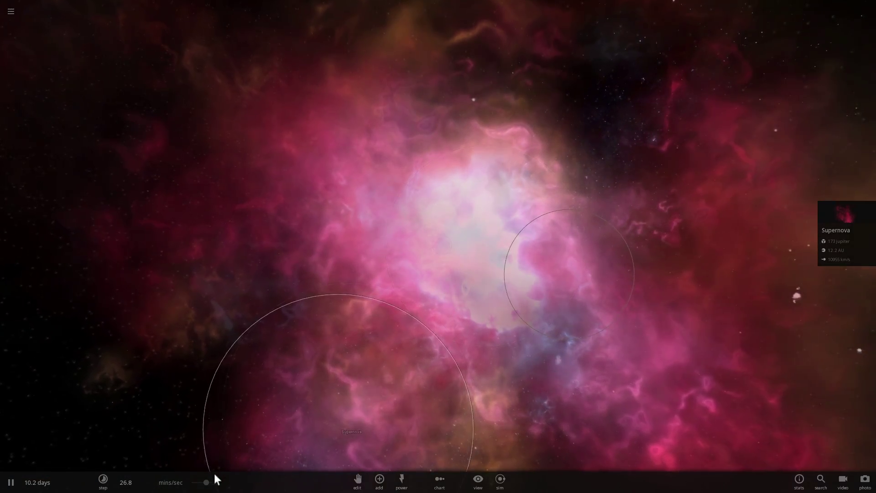
scroll(376, 347, "down", 5)
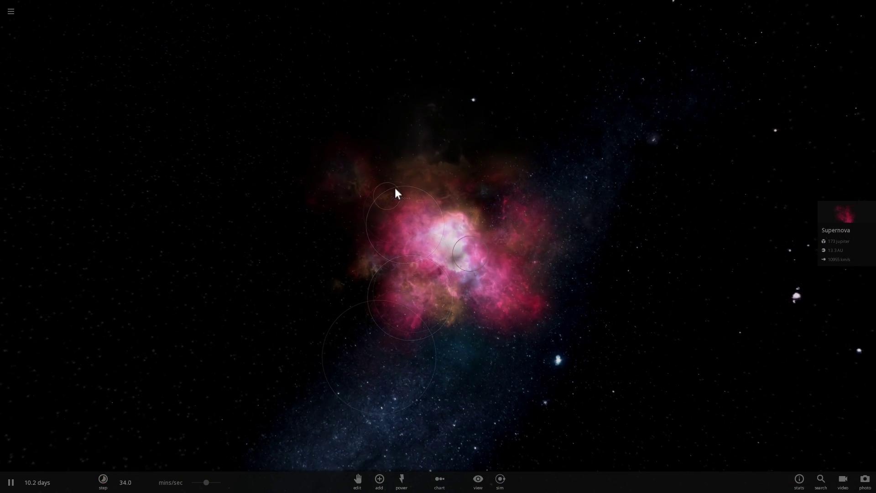
left_click_drag(216, 483, 221, 484)
right_click_drag(306, 366, 351, 351)
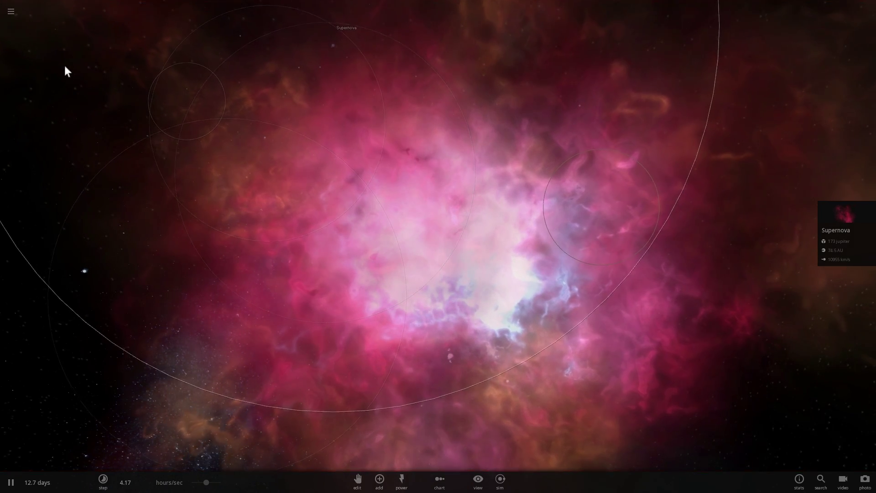
- Open the Near & Bright Stars scenario from the main menu's saved scenarios, replacing the supernova
left_click(15, 16)
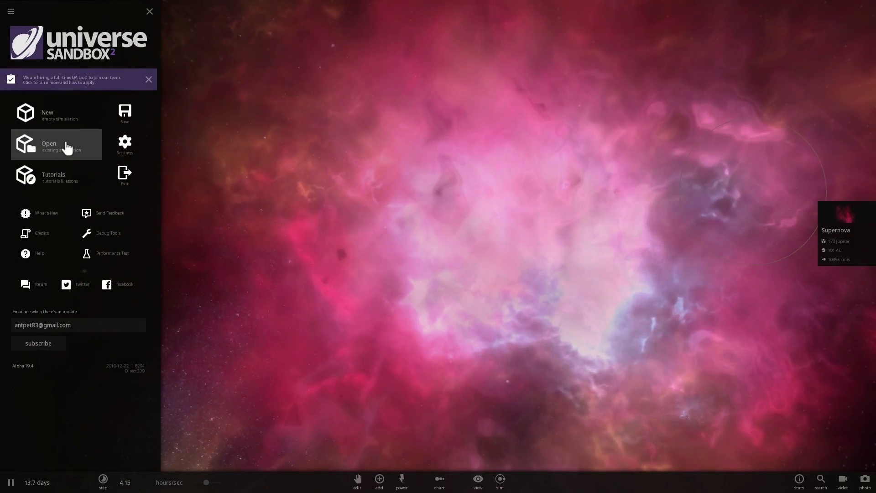
left_click(66, 146)
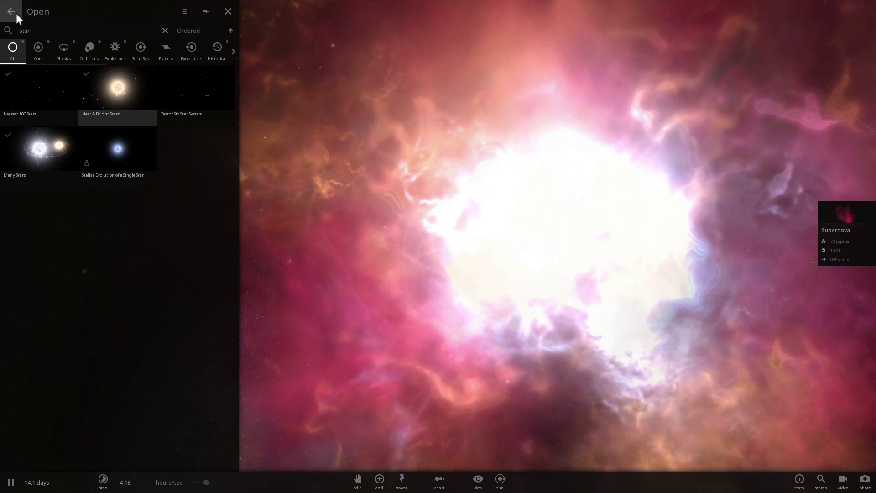
left_click(17, 14)
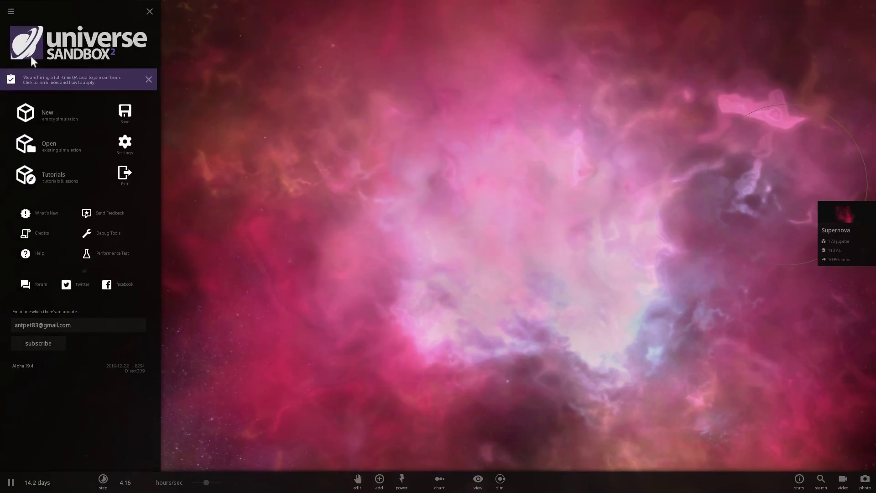
left_click(33, 151)
left_click(118, 93)
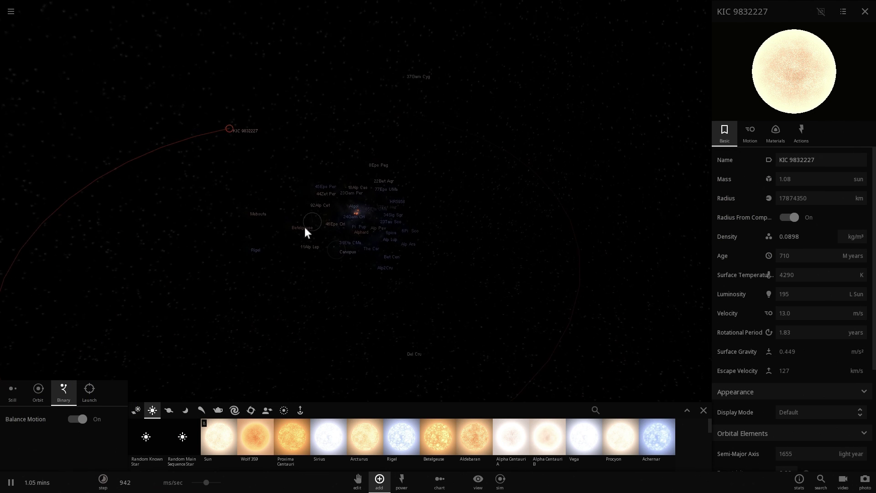
- Zoom toward the central star cluster and detonate KIC 9832227 with the Explode power
right_click_drag(287, 222, 275, 217)
scroll(291, 199, "up", 4)
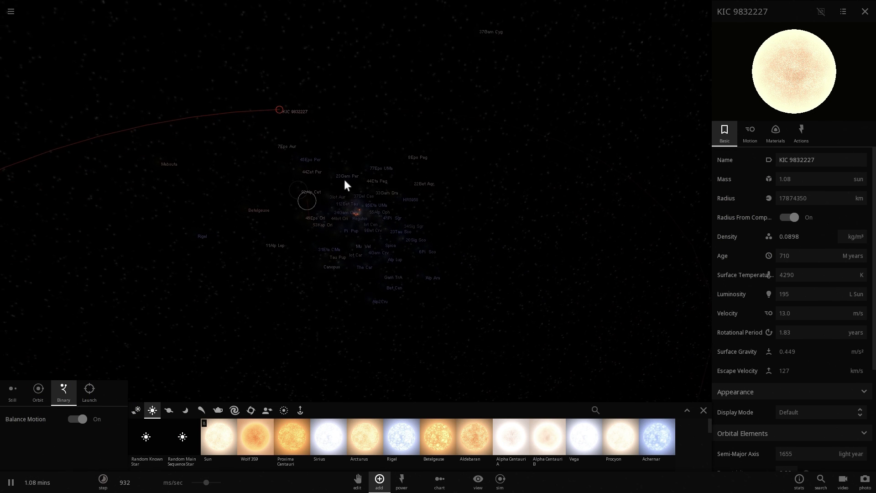
right_click_drag(368, 169, 356, 141)
left_click(395, 487)
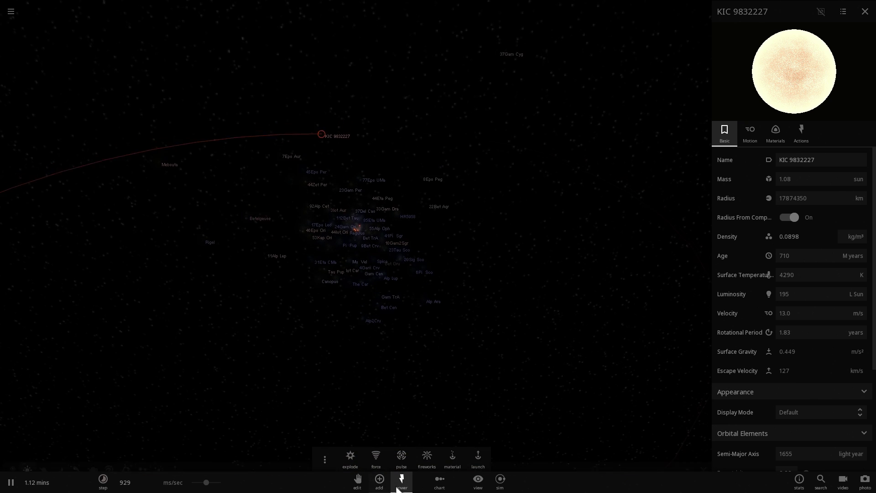
left_click(348, 459)
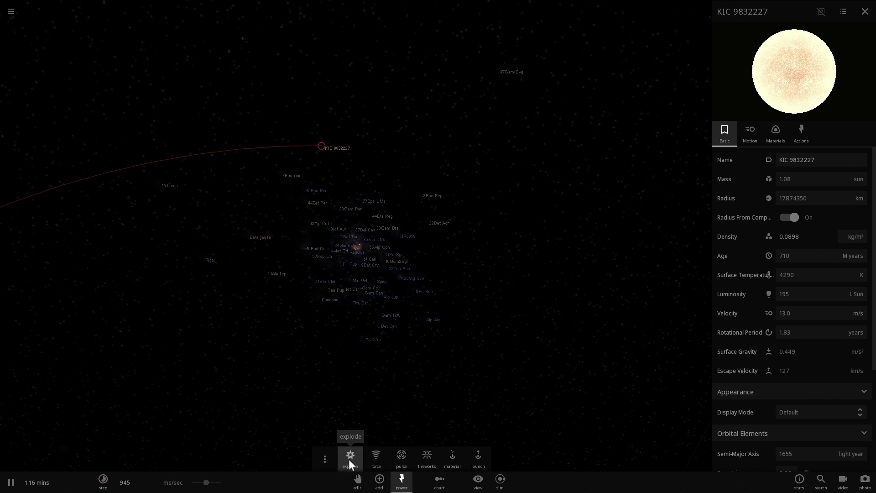
left_click(322, 146)
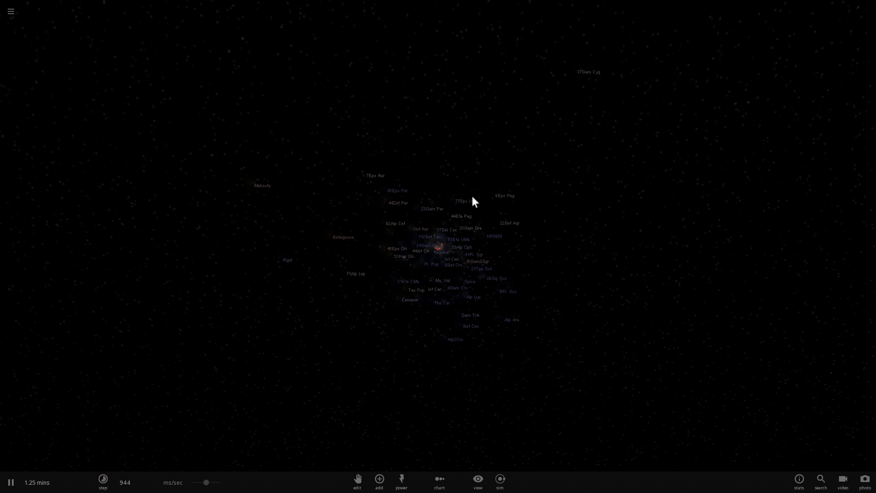
- Place an Earth in orbit around the nearby star, at about 1.04 AU
scroll(445, 250, "up", 10)
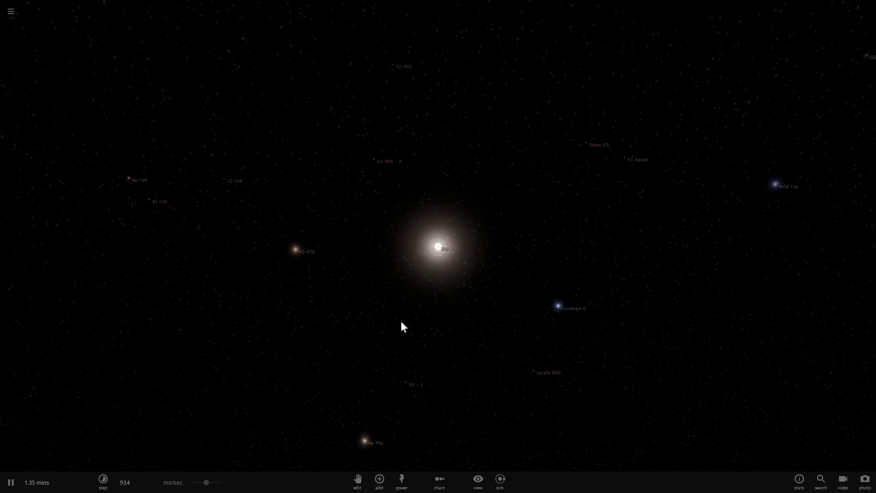
left_click(381, 474)
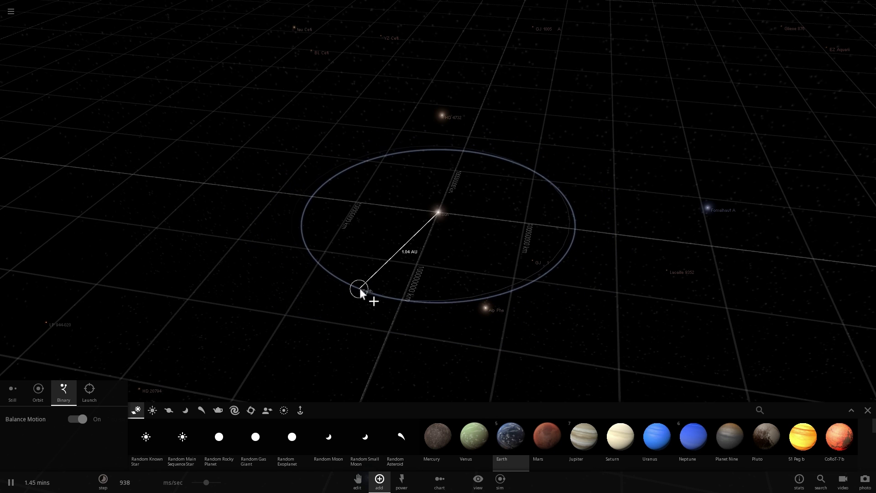
left_click(362, 279)
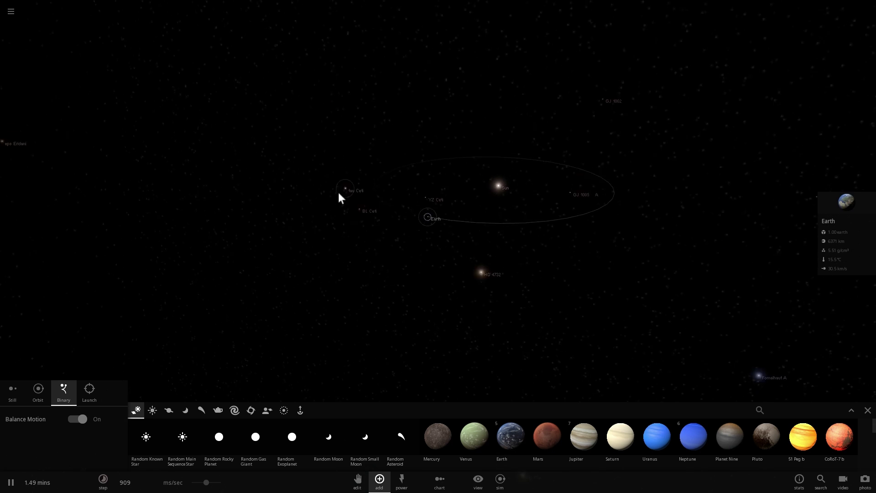
- Centre the view on the new Earth and pause the simulation
double_click(440, 227)
scroll(440, 222, "up", 5)
scroll(440, 223, "down", 8)
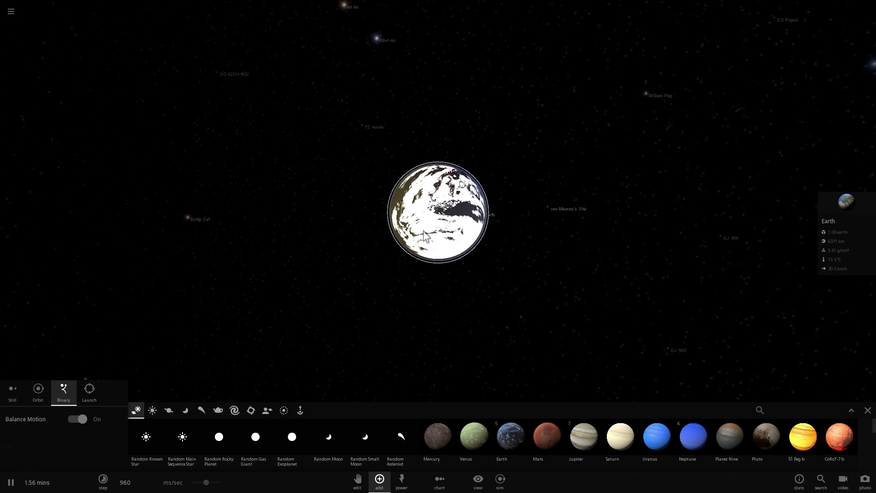
right_click_drag(440, 222, 391, 239)
key("space")
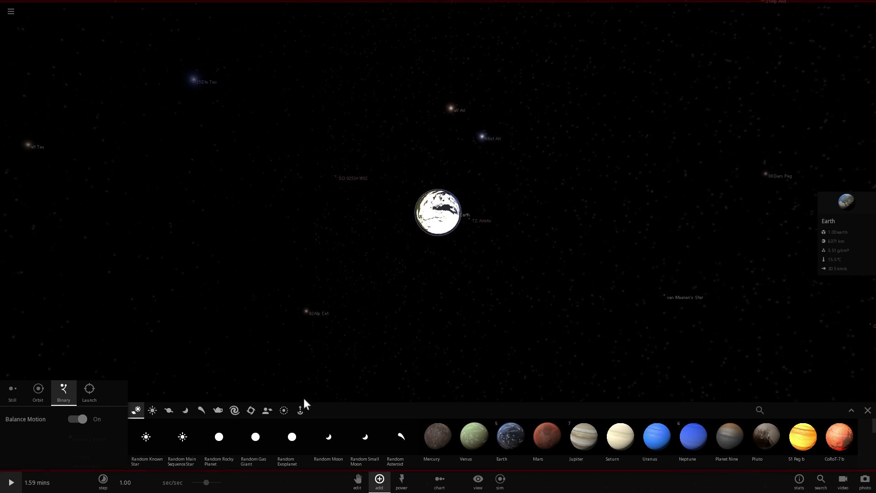
- Resume the simulation at a faster speed while orbiting the camera around Earth
left_click(207, 482)
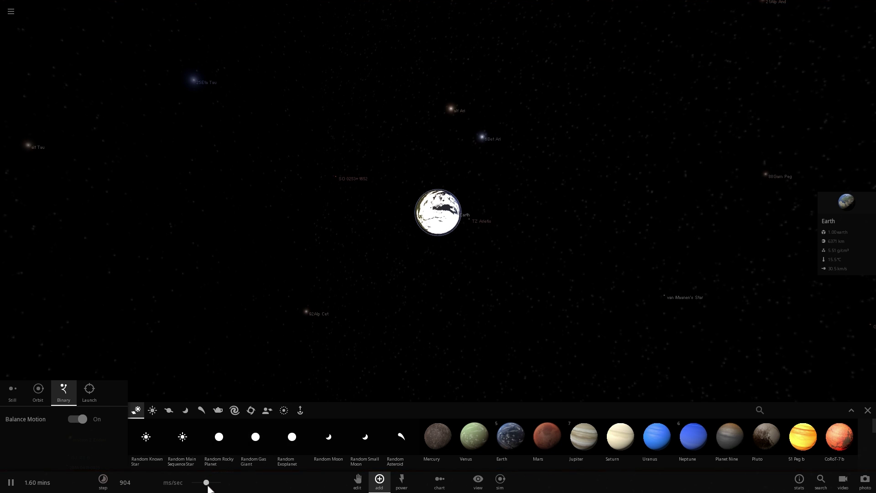
left_click_drag(207, 482, 222, 483)
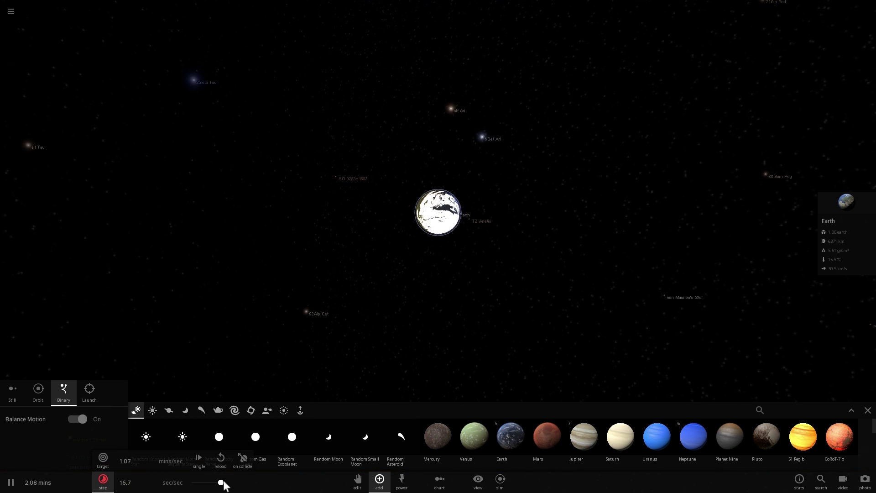
right_click_drag(338, 269, 381, 254)
scroll(380, 254, "down", 3)
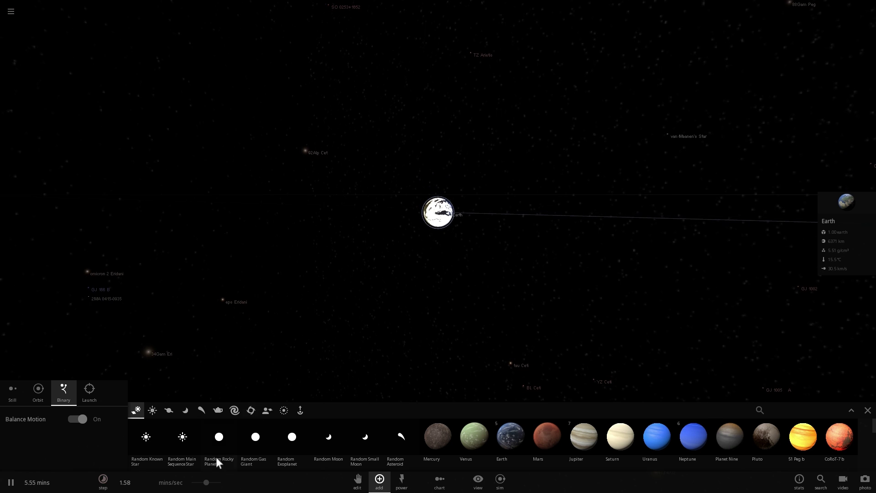
right_click_drag(253, 277, 234, 340)
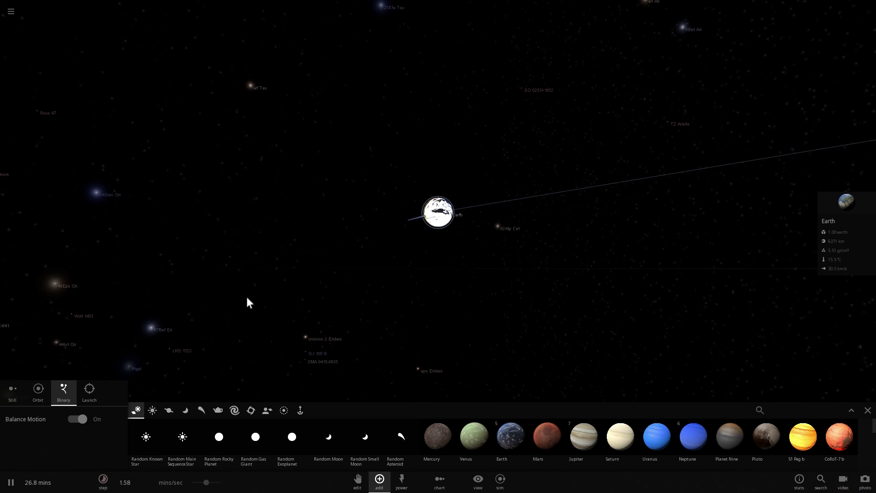
- Raise the speed from hours to several days per second while orbiting around Earth, to about 13.1 years
left_click_drag(206, 482, 219, 483)
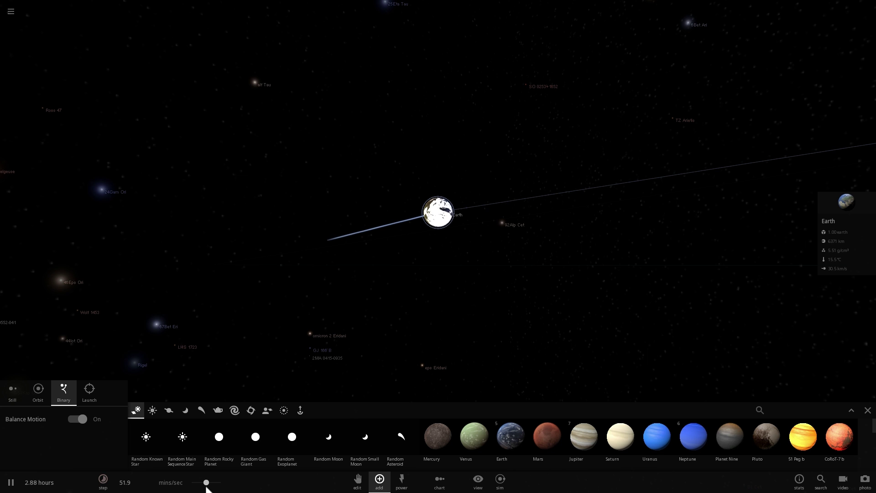
left_click_drag(205, 486, 213, 487)
right_click_drag(290, 304, 298, 169)
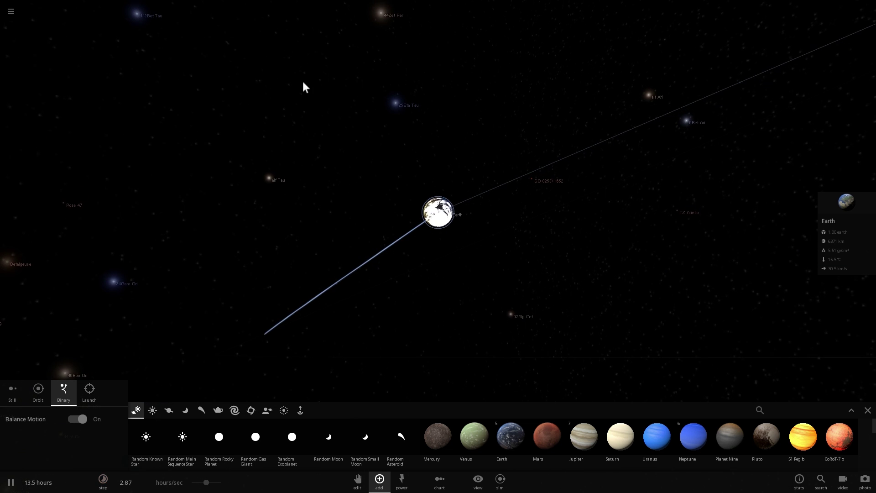
right_click_drag(306, 70, 263, 78)
key("space")
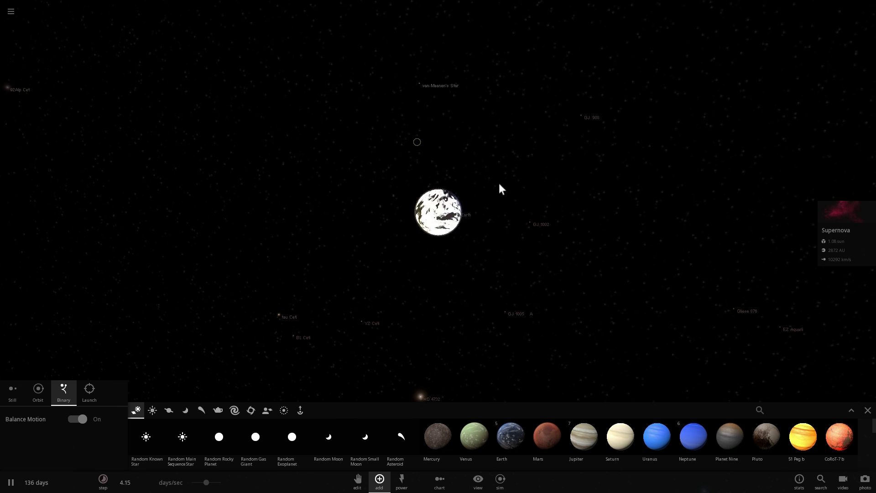
scroll(499, 186, "up", 3)
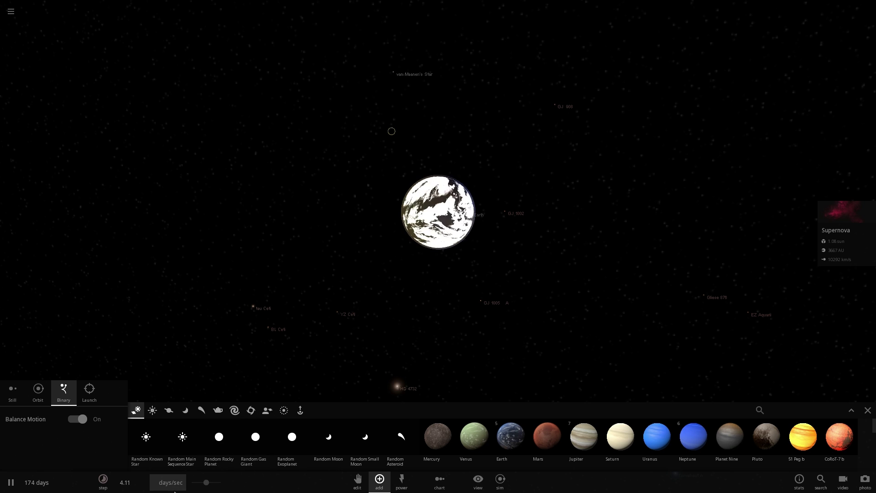
left_click_drag(207, 482, 212, 481)
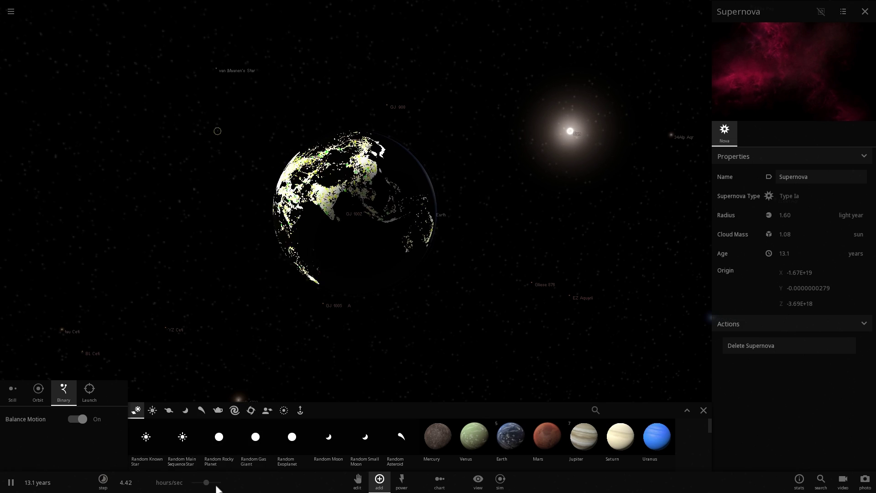
- Speed time up to days per second and zoom in around Earth
left_click_drag(213, 481, 216, 484)
scroll(219, 485, "up", 3)
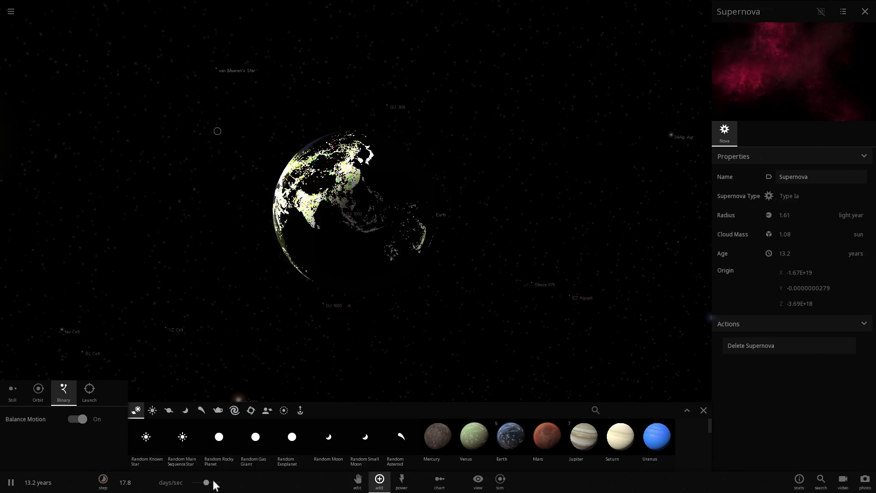
scroll(211, 484, "up", 3)
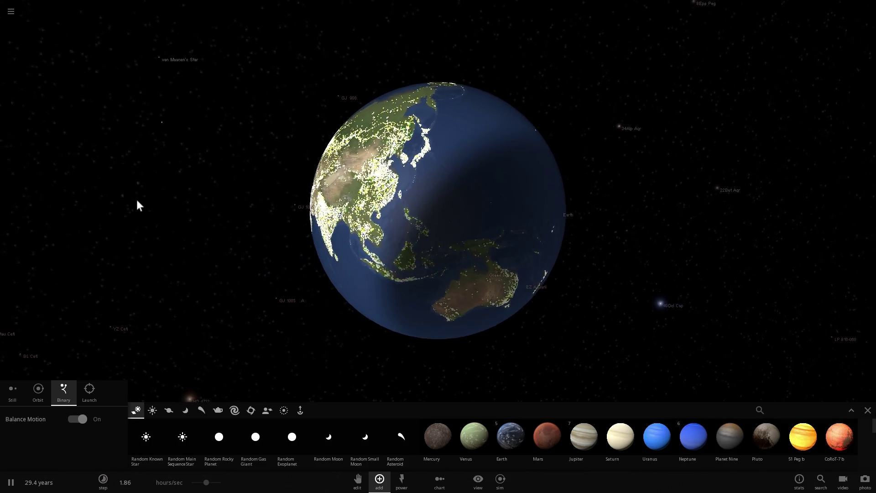
scroll(203, 205, "up", 4)
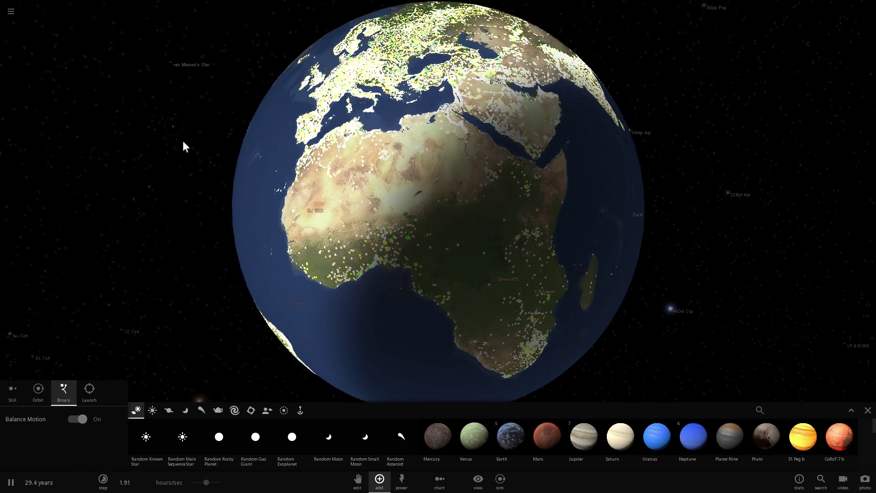
scroll(186, 153, "down", 2)
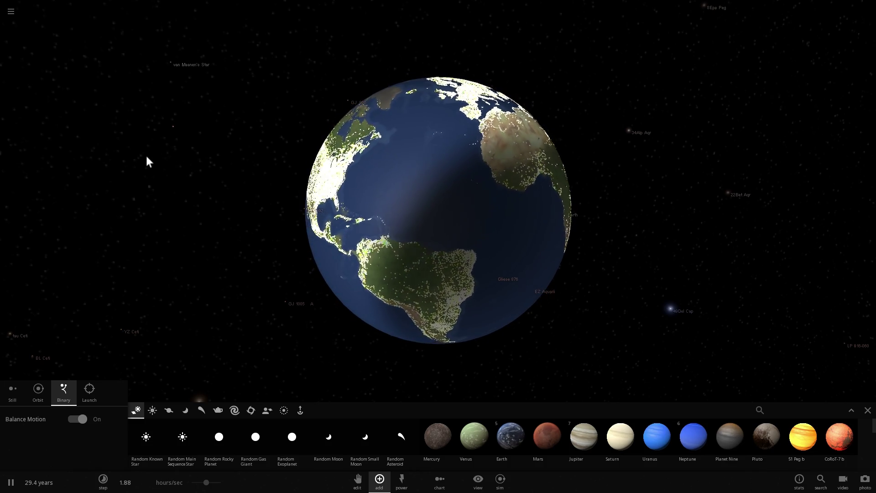
- Inspect the distant supernova's properties, then close its details panel
left_click(171, 130)
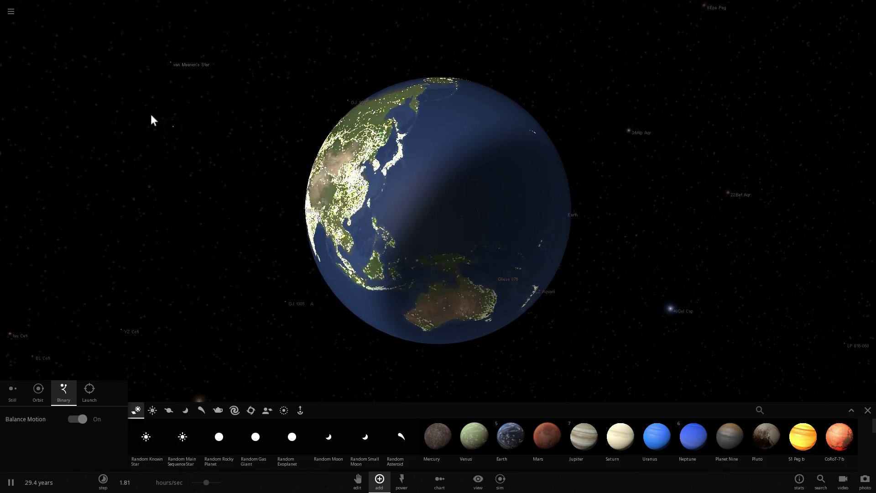
right_click_drag(215, 122, 190, 134)
left_click(204, 109)
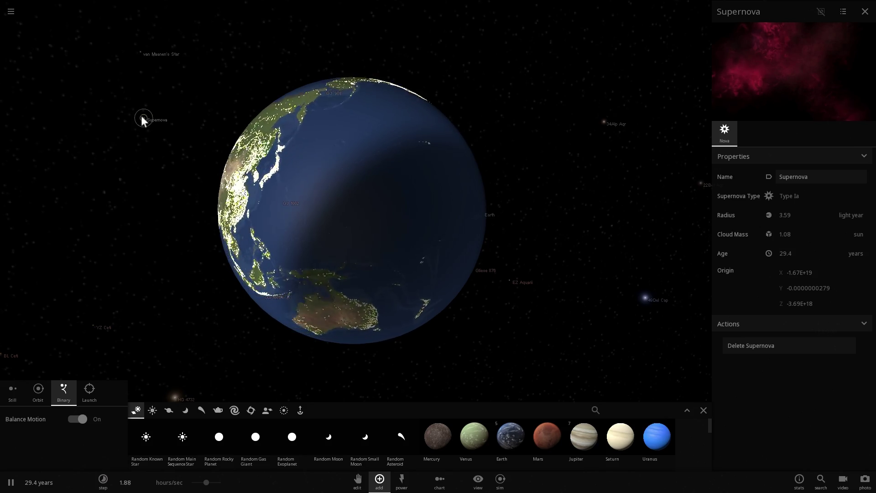
right_click_drag(162, 160, 160, 179)
left_click(159, 181)
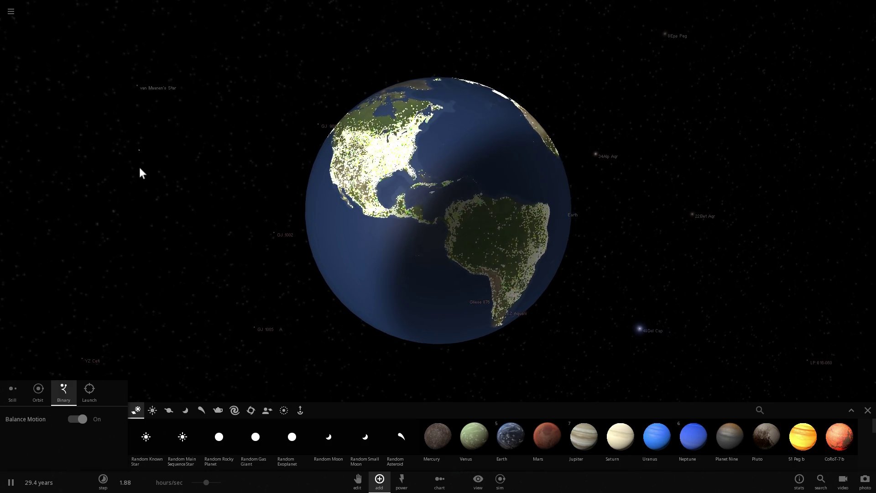
- Centre on the supernova and raise the speed toward a year per second, reaching 58.9 years
double_click(138, 152)
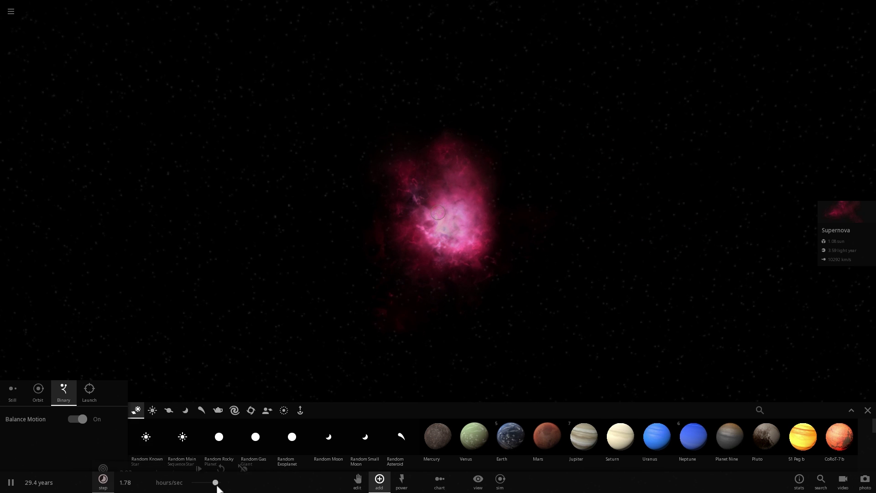
left_click_drag(216, 485, 217, 485)
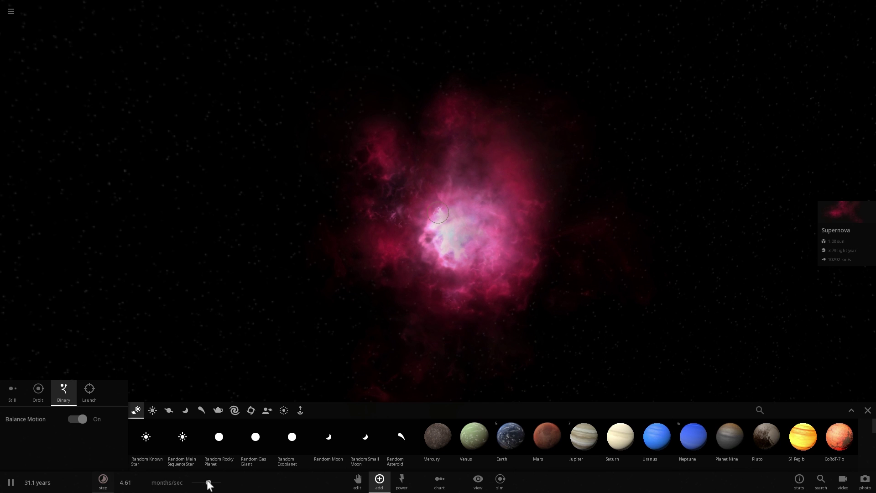
left_click_drag(207, 480, 205, 481)
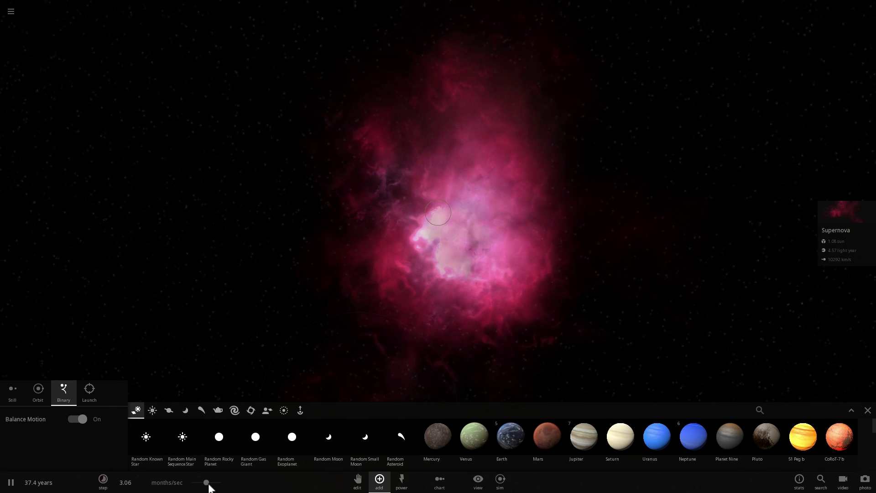
left_click_drag(212, 483, 215, 483)
right_click_drag(197, 291, 265, 289)
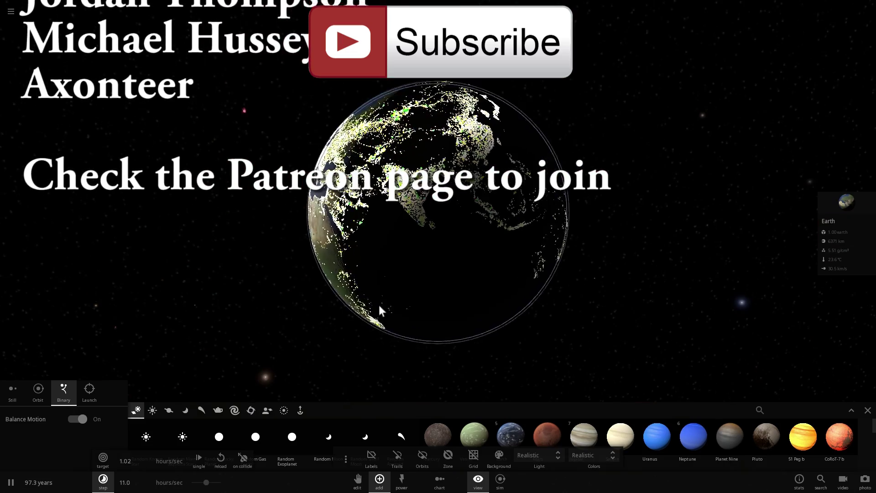
- Zoom in and orbit around Earth at 97.3 years
scroll(380, 305, "up", 4)
right_click_drag(379, 305, 411, 287)
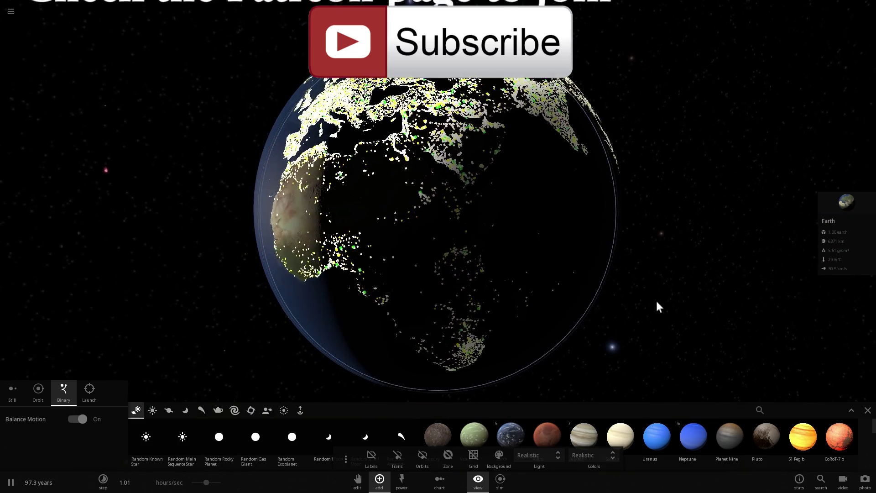